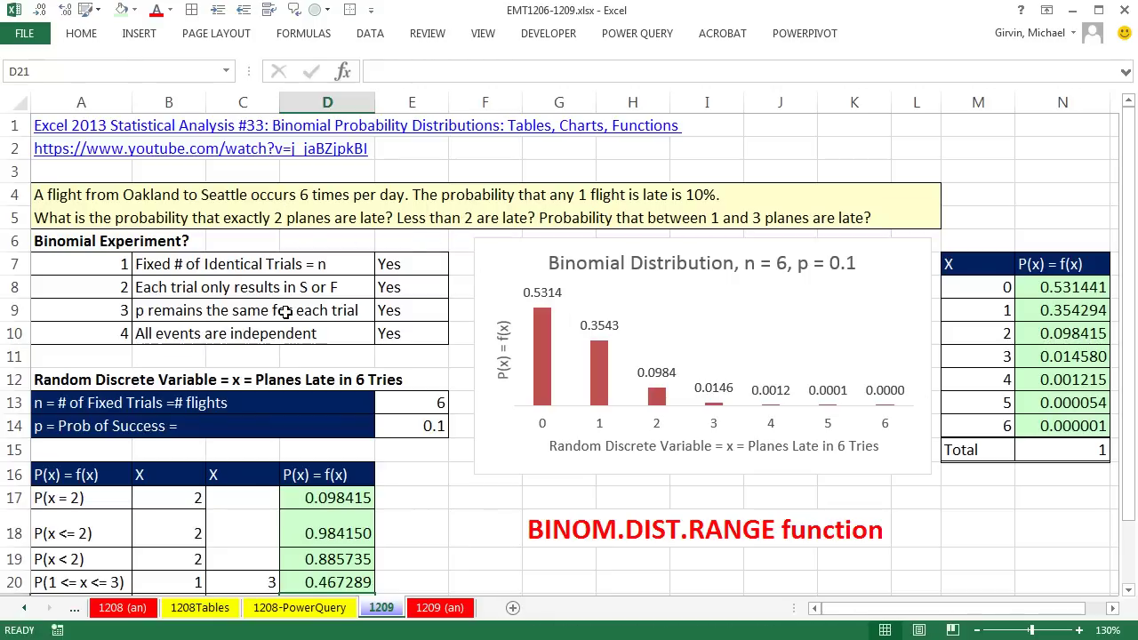
Step: Review the flight problem, the binomial experiment criteria, the chart, and the trials and success probability inputs above the probability table
scroll(303, 322, "down", 2)
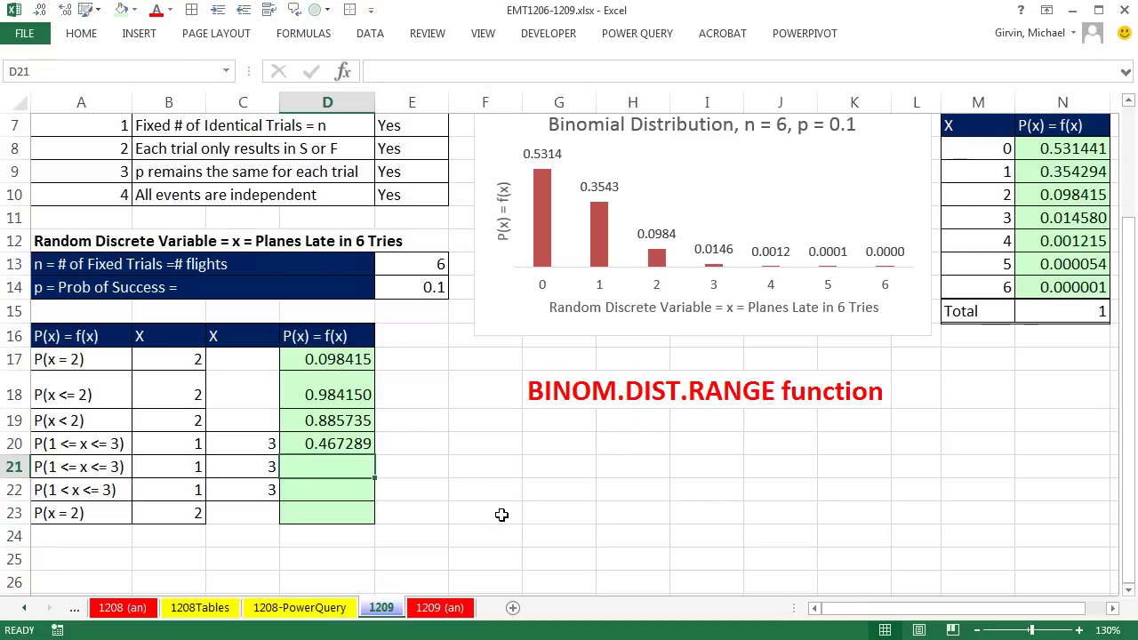
scroll(504, 517, "up", 2)
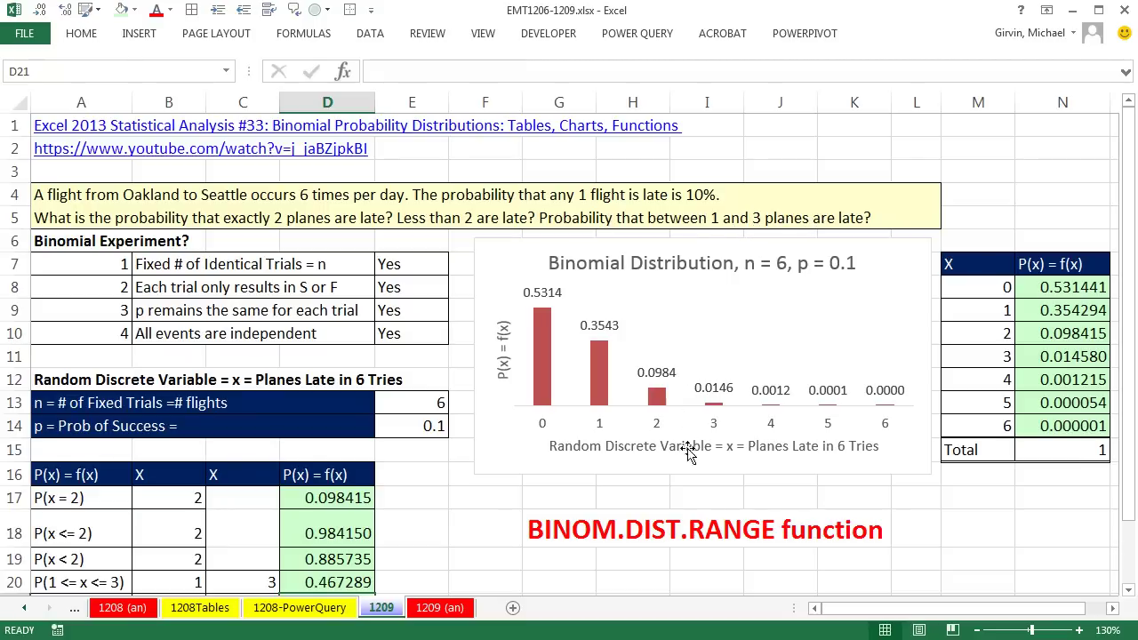
left_click(1128, 591)
left_click(1127, 591)
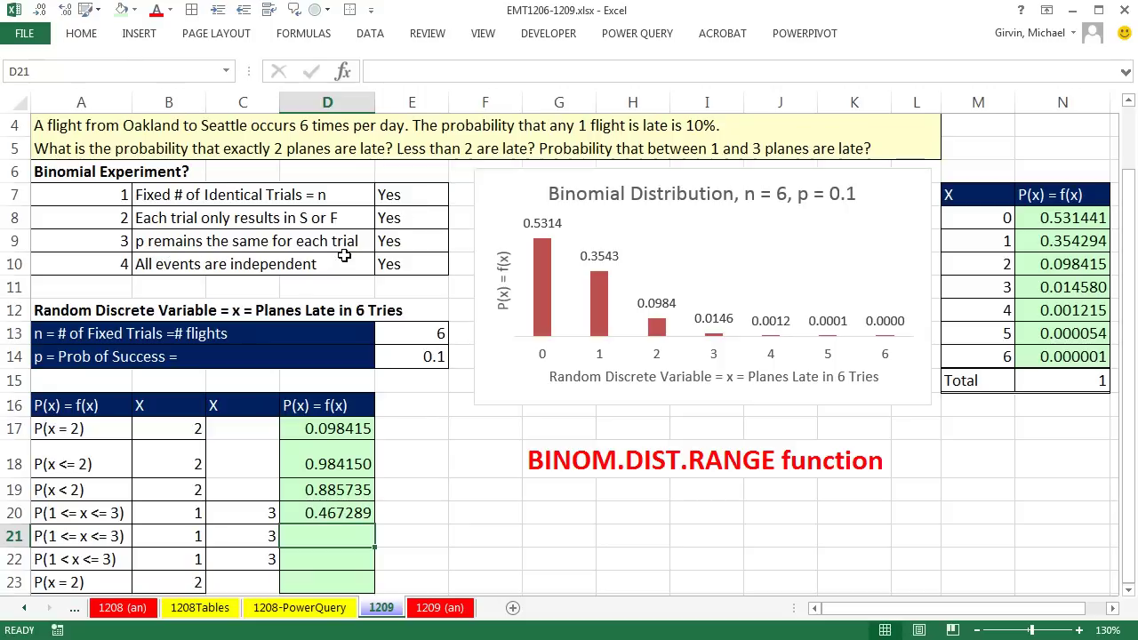
left_click(402, 361)
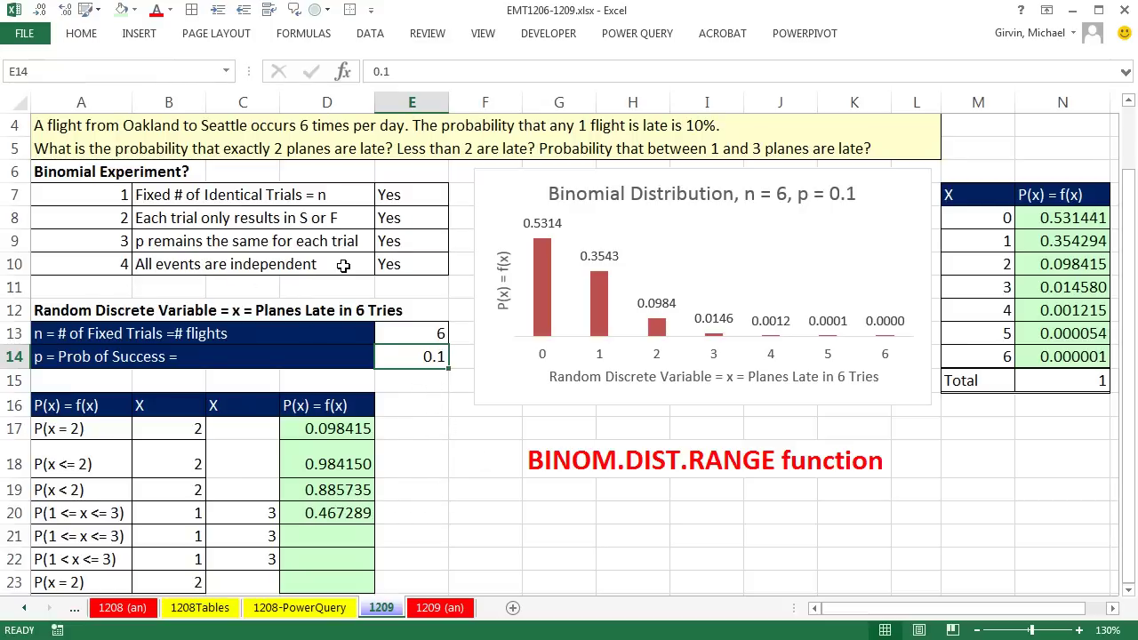
left_click(1128, 589)
left_click(1128, 588)
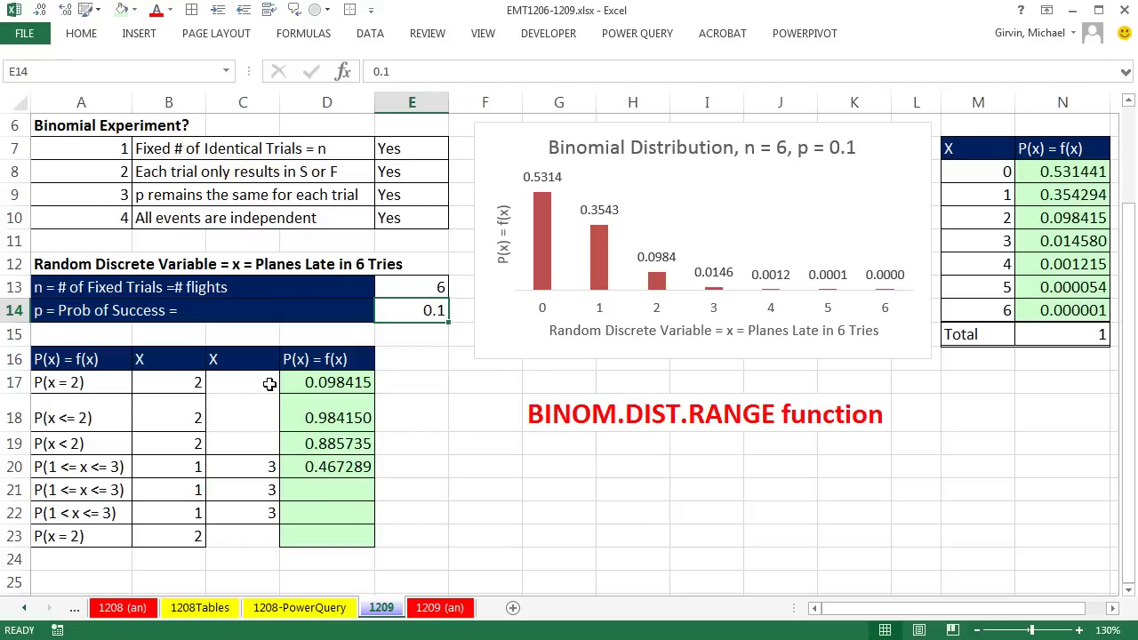
Step: Inspect the BINOM.DIST formula for P(x = 2) in D17 and re-enter its cumulative argument as 0
double_click(338, 388)
left_click(492, 381)
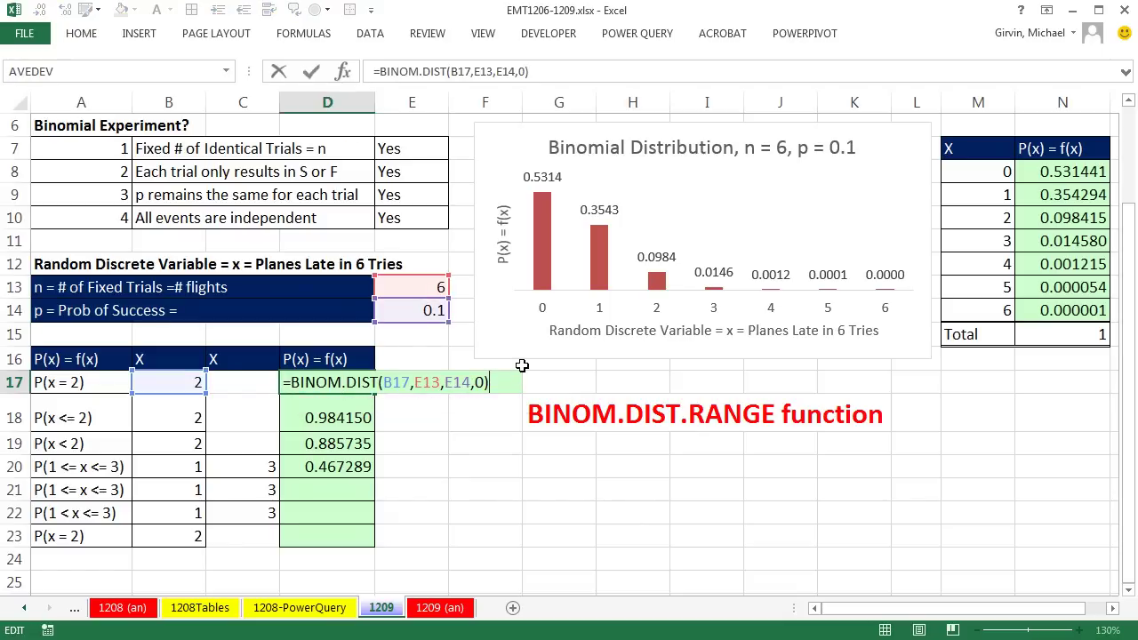
key("BackSpace")
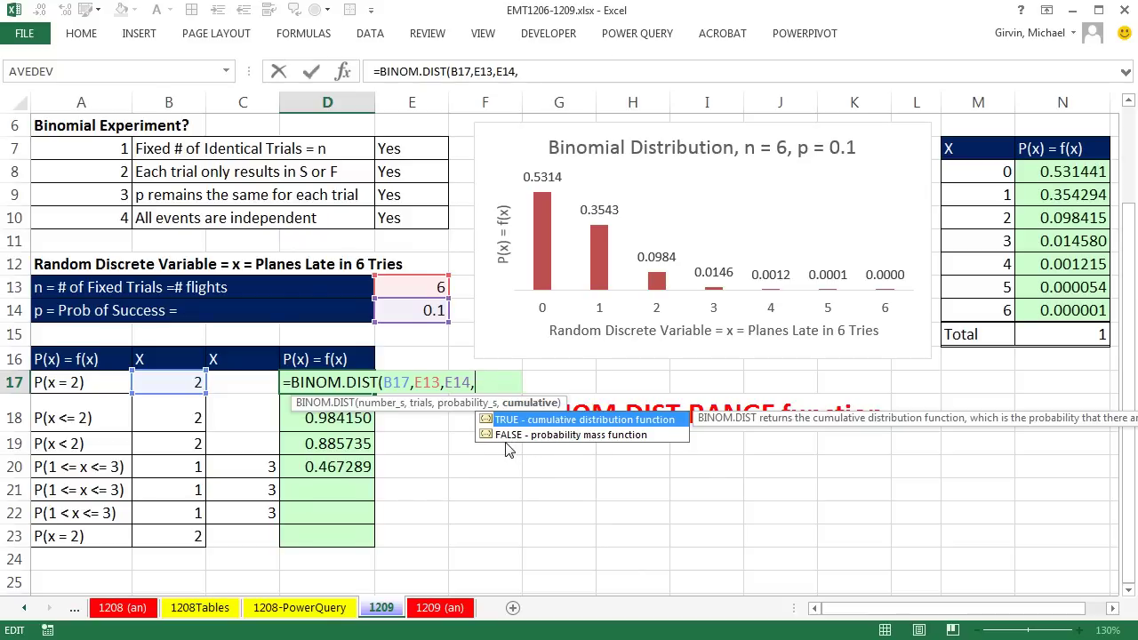
type("0)")
key("ctrl+Return")
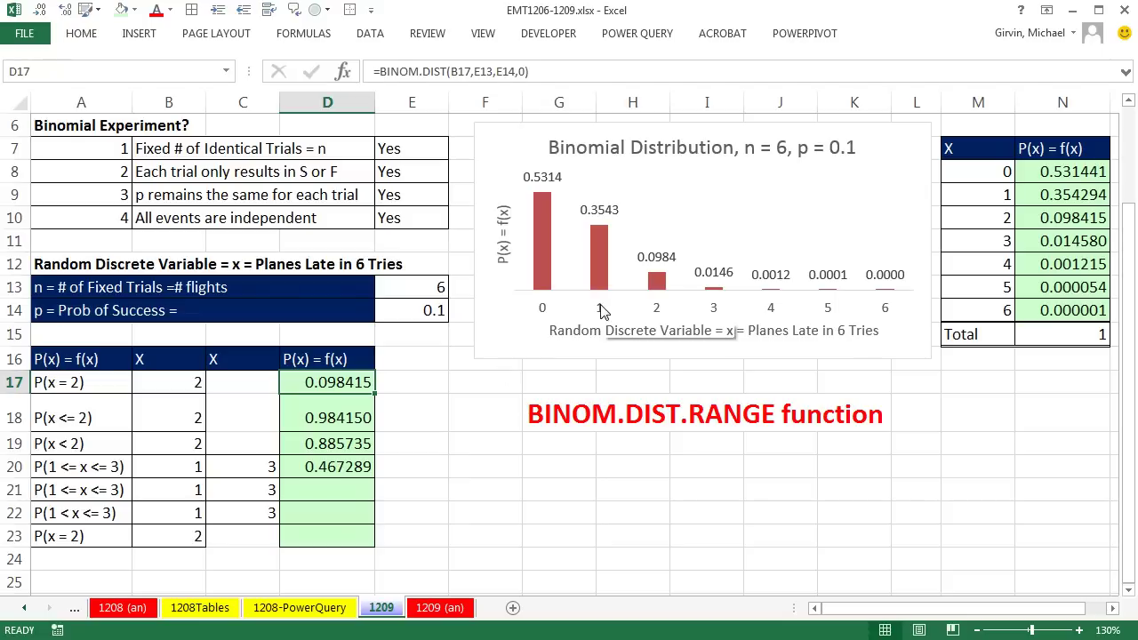
mouse_move(659, 290)
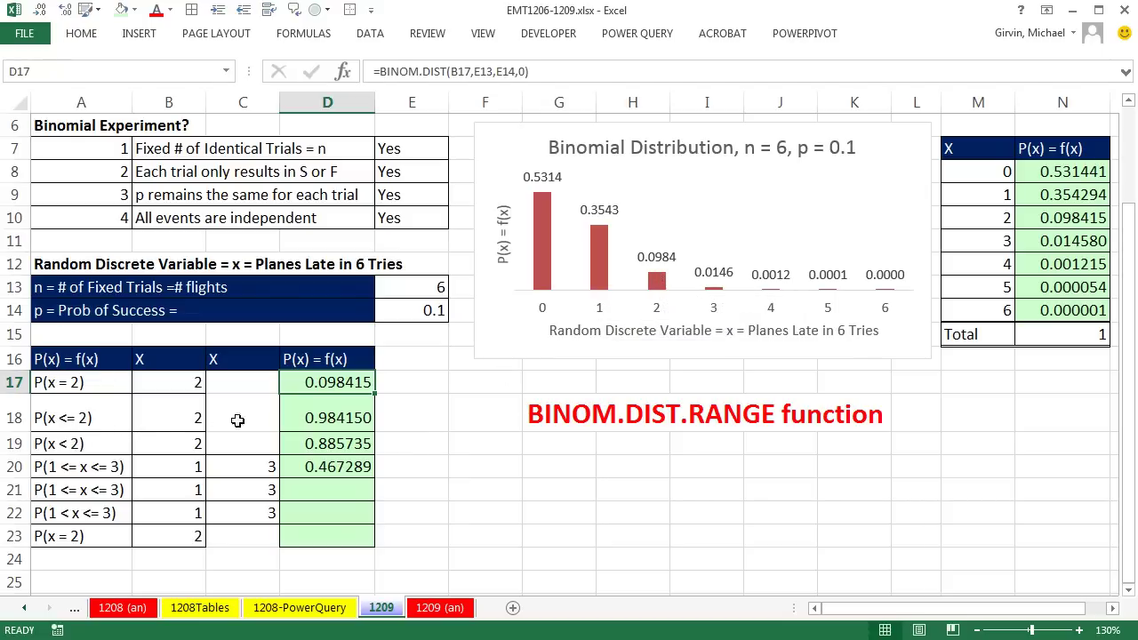
Step: Inspect the BINOM.DIST formula for P(x <= 2) in D18 and re-enter its cumulative argument as 1
double_click(343, 418)
left_click(498, 417)
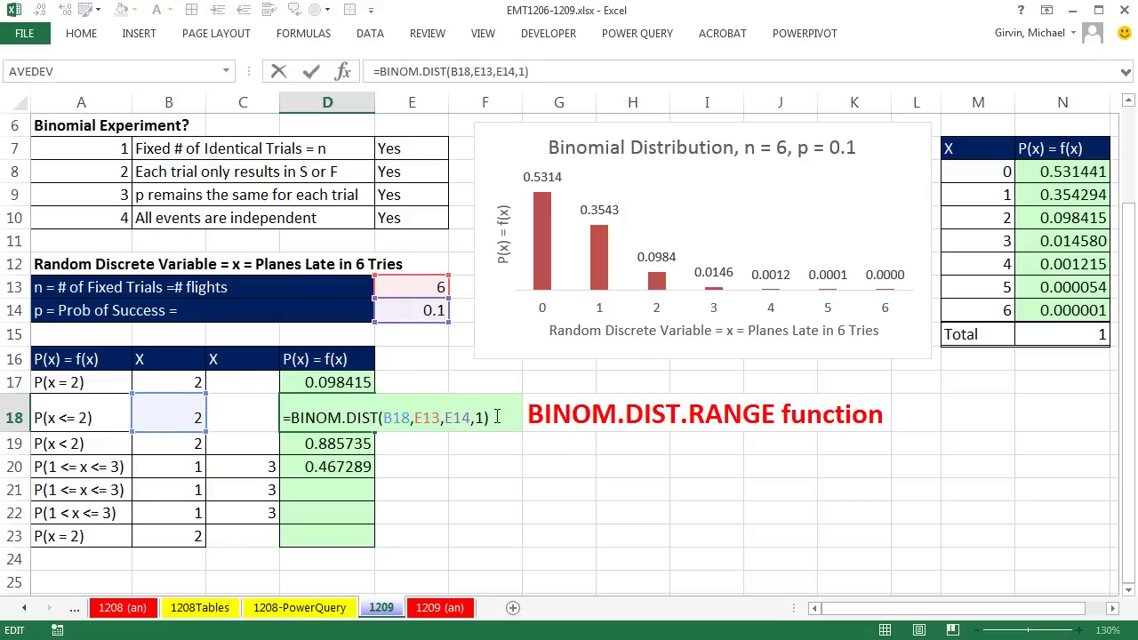
key("BackSpace")
key("BackSpace")
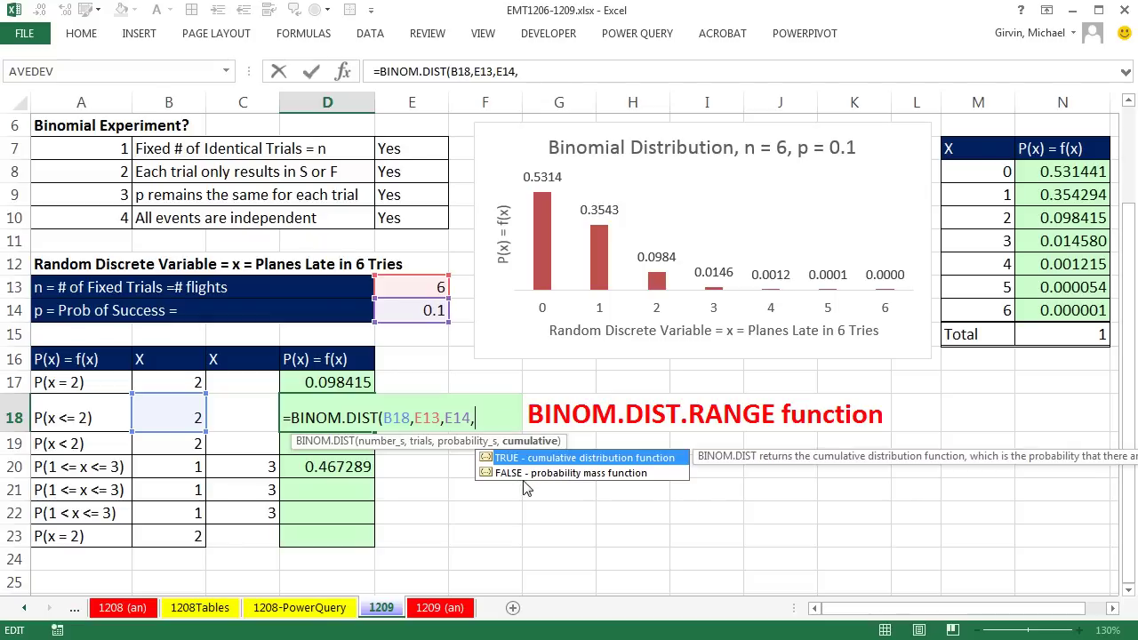
type(")")
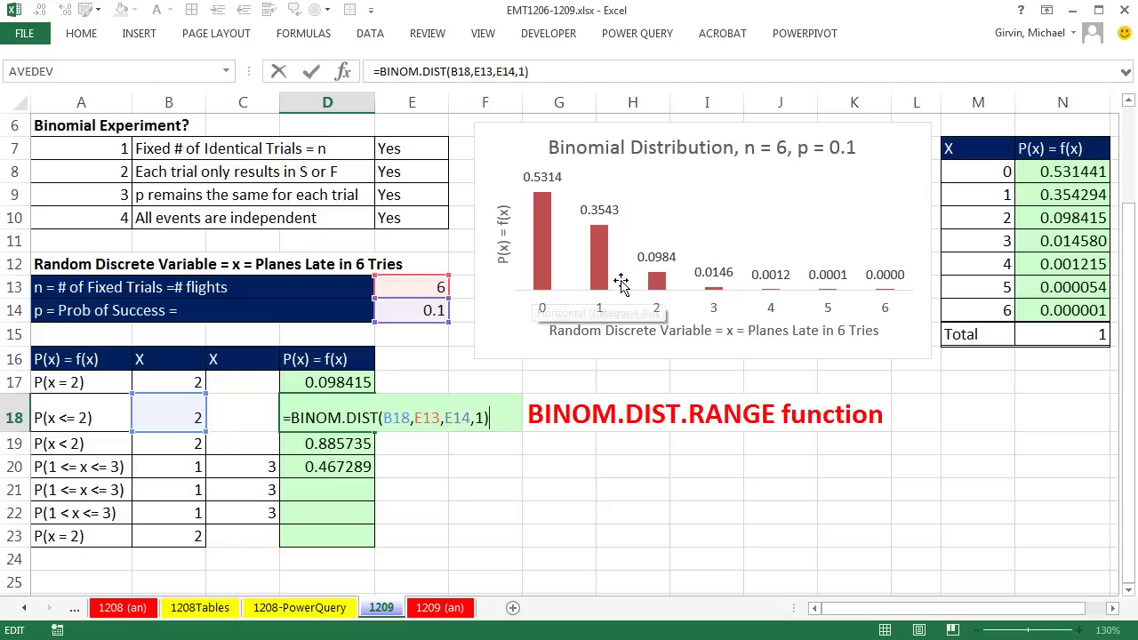
key("Return")
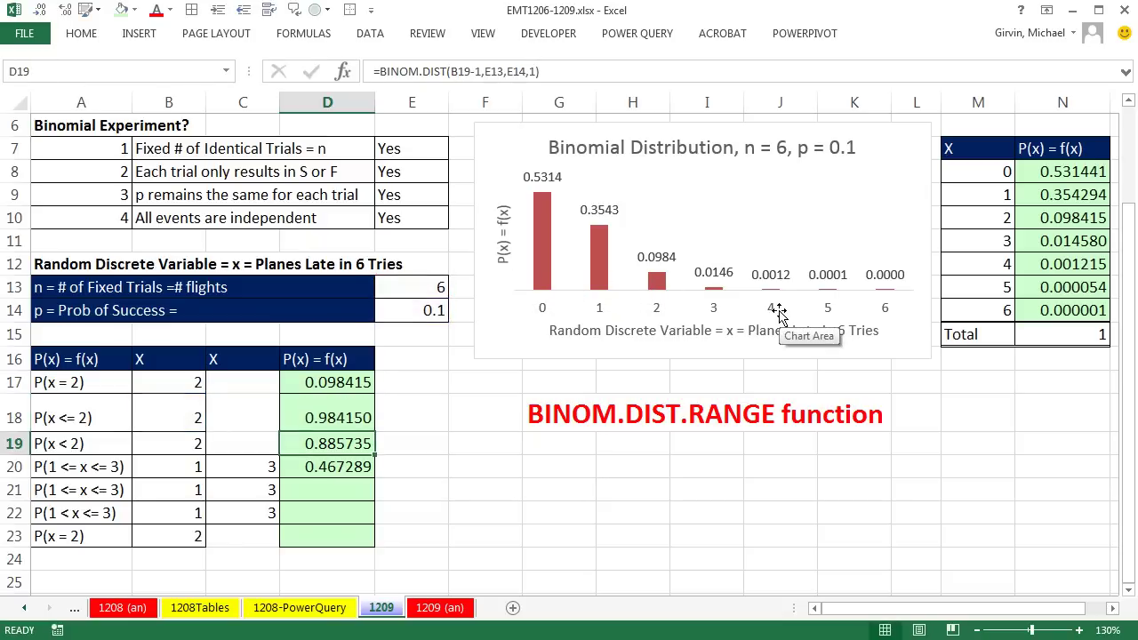
Step: Examine the P(x < 2) formula in D19 and the arguments of the subtracted BINOM.DIST formula in D20
key("Return")
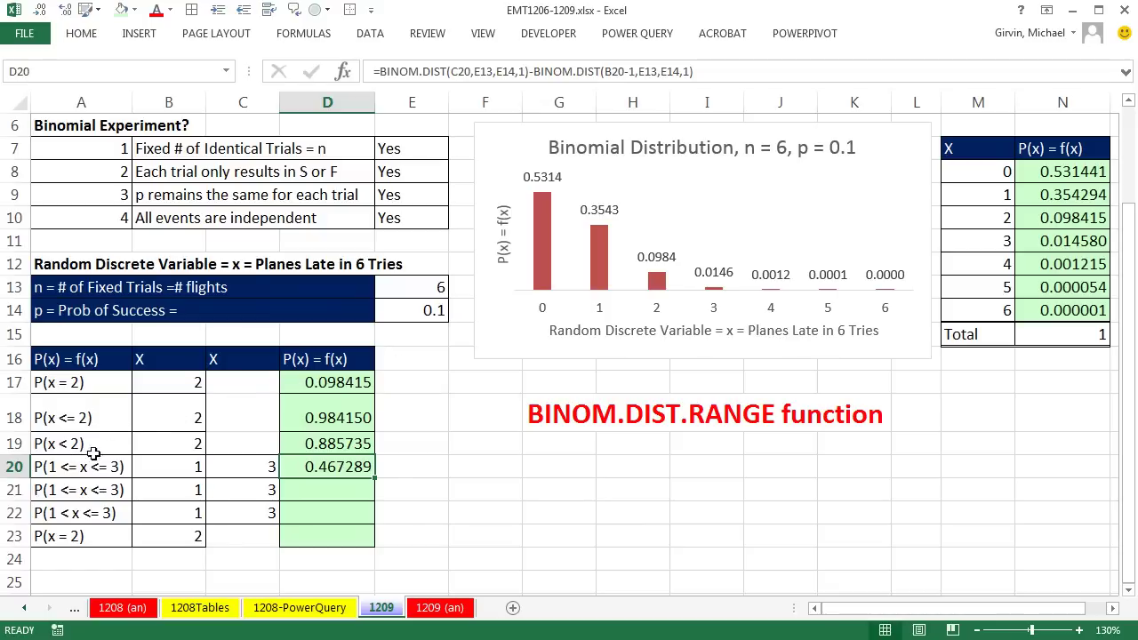
key("F2")
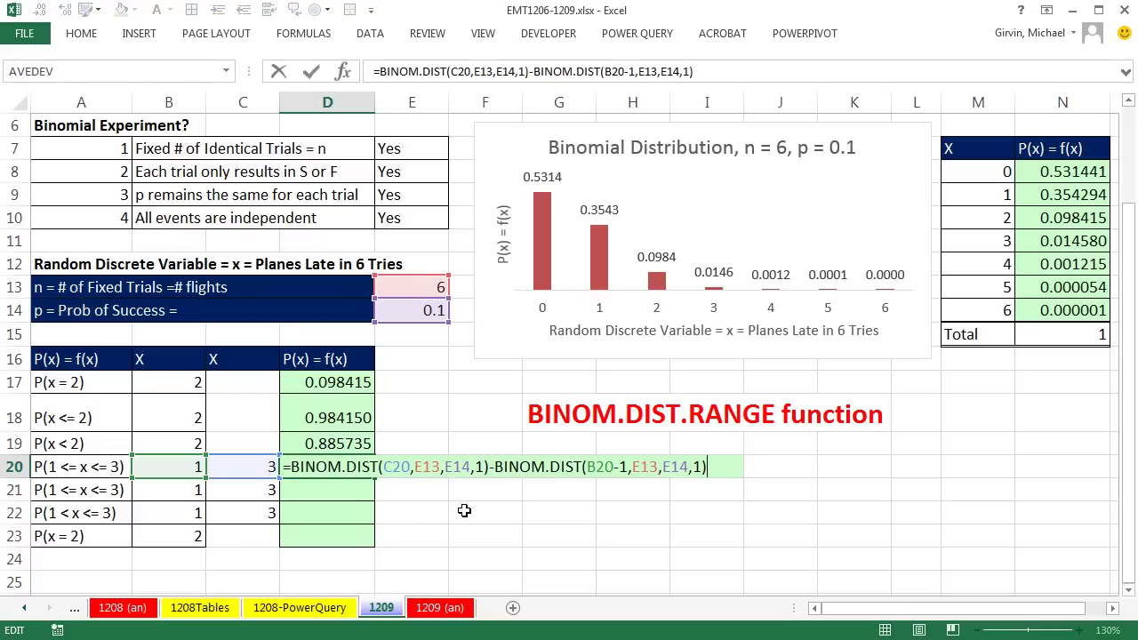
left_click(485, 466)
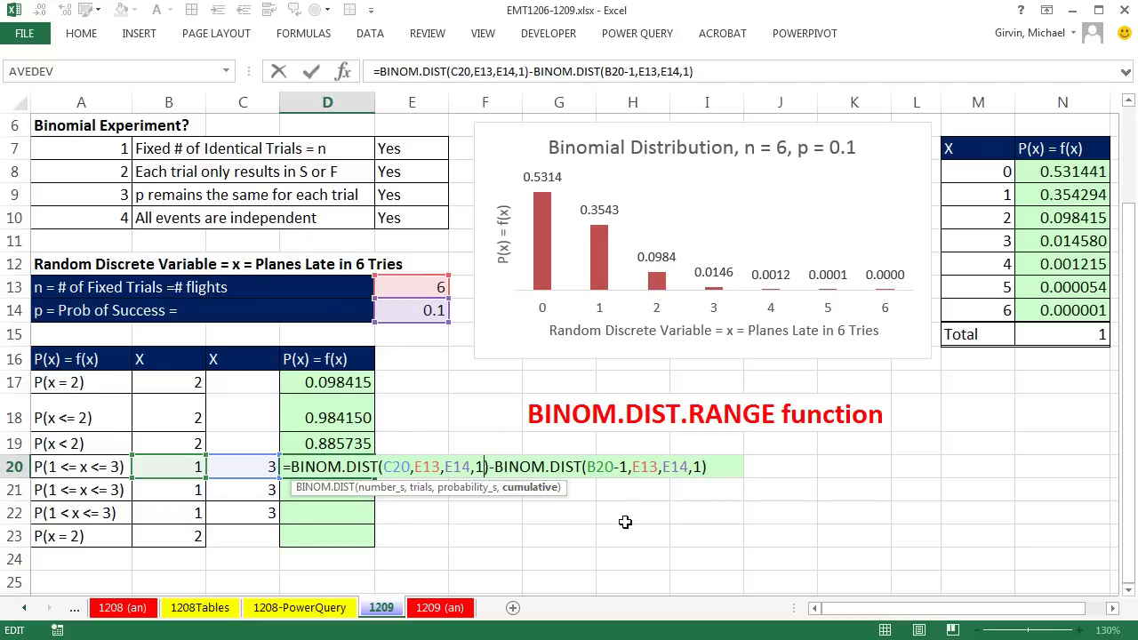
key("ctrl+Return")
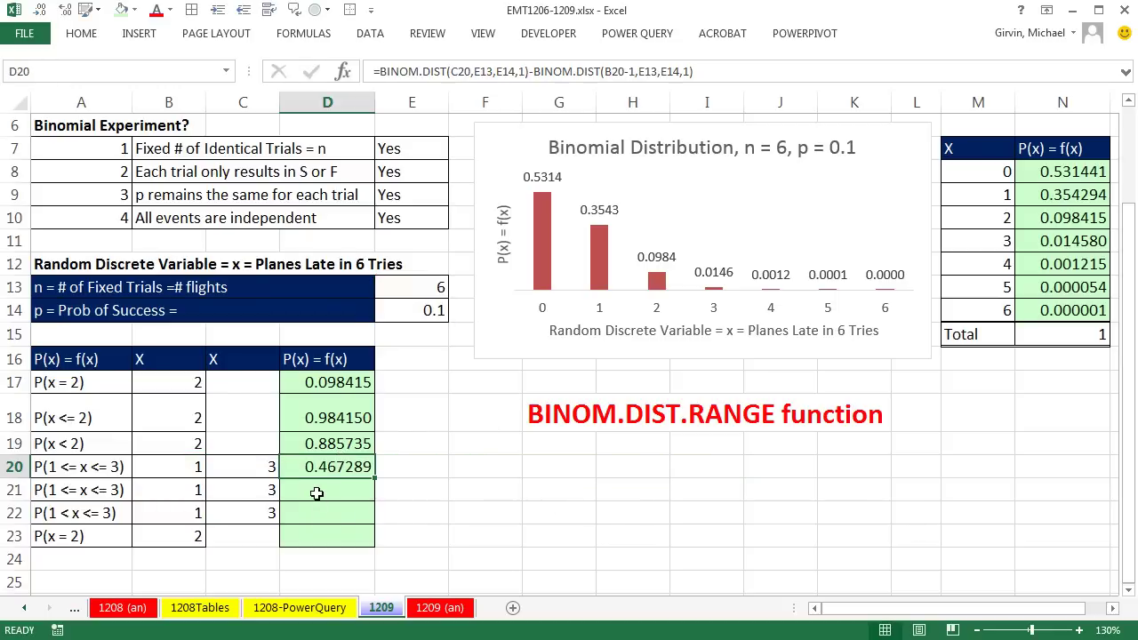
Step: Calculate P(1 <= x <= 3) in D21 with the formula =BINOM.DIST.RANGE(E13,E14,B21,C21)
left_click(317, 493)
type("=bino")
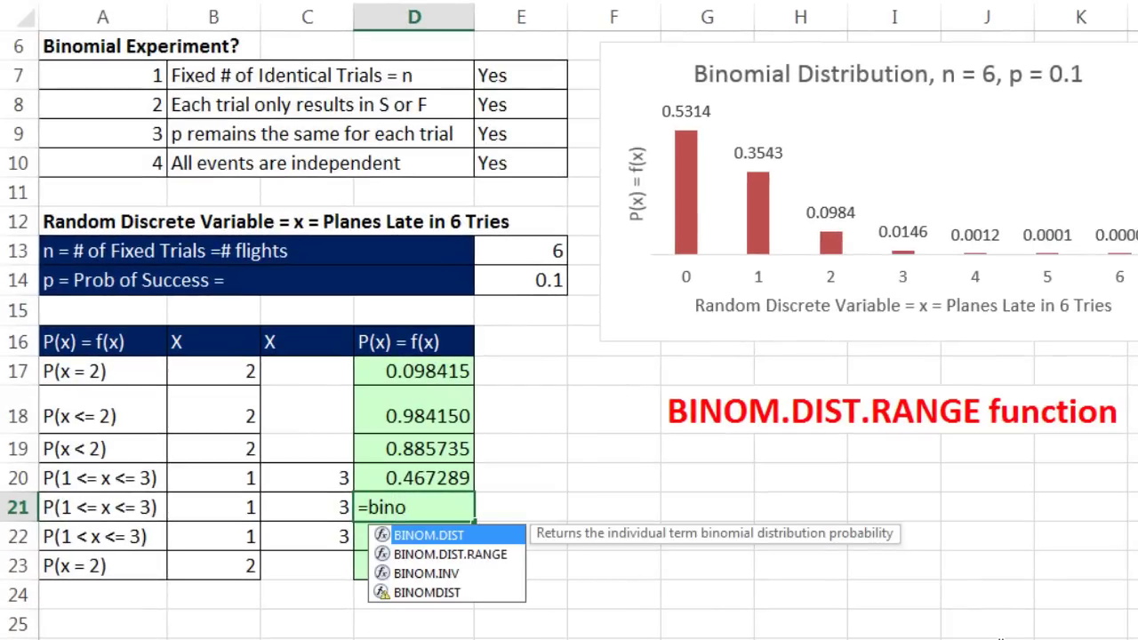
key("Down")
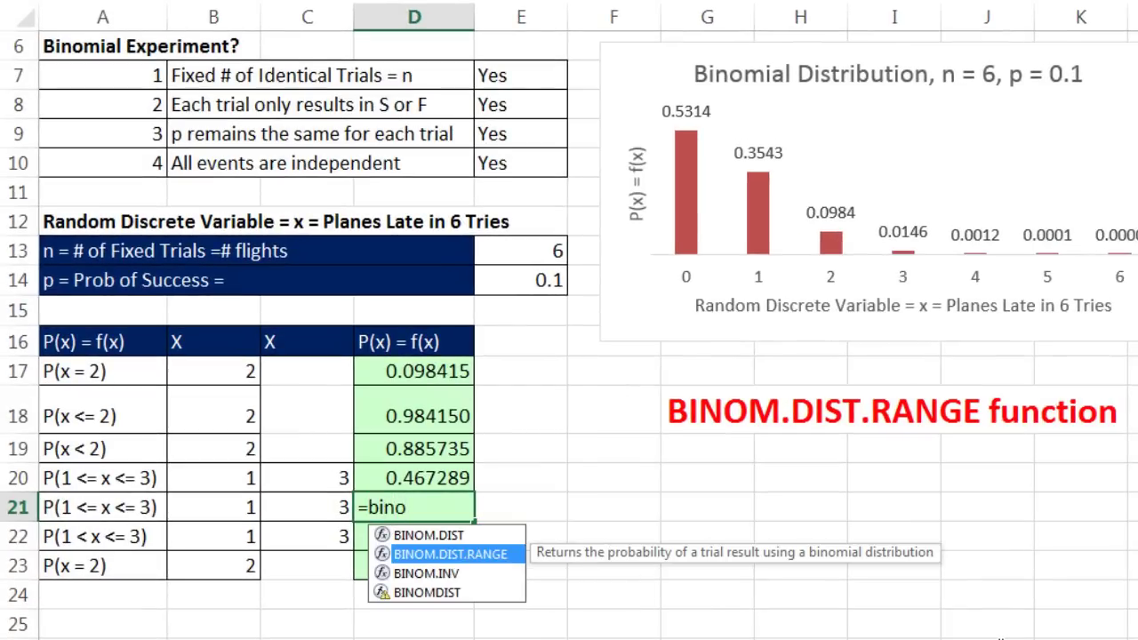
key("Tab")
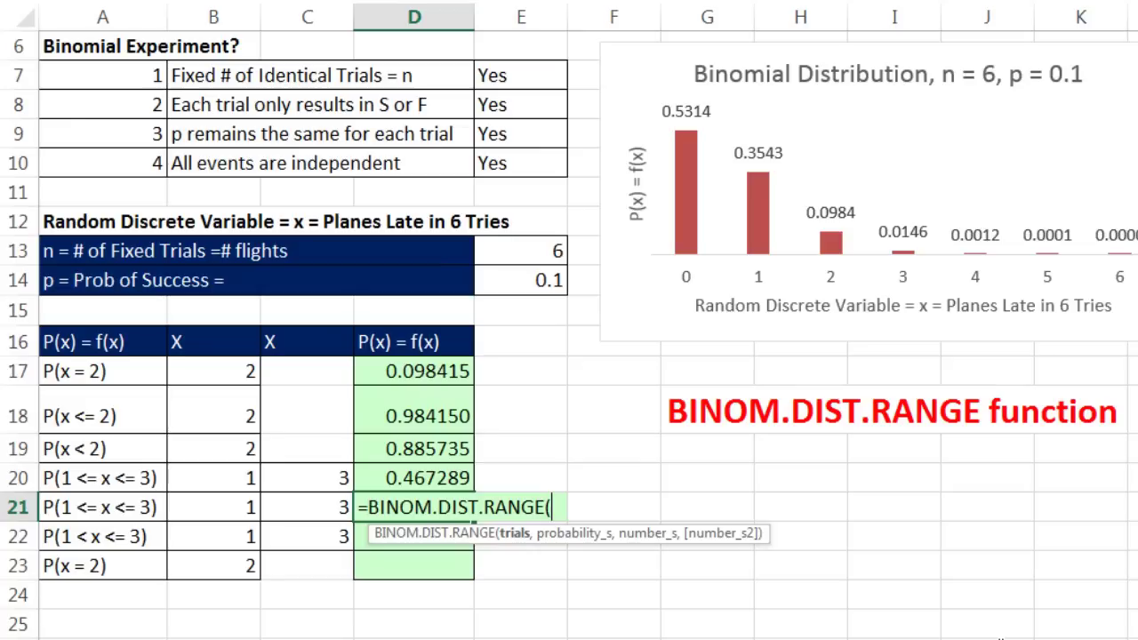
left_click(528, 250)
type(",")
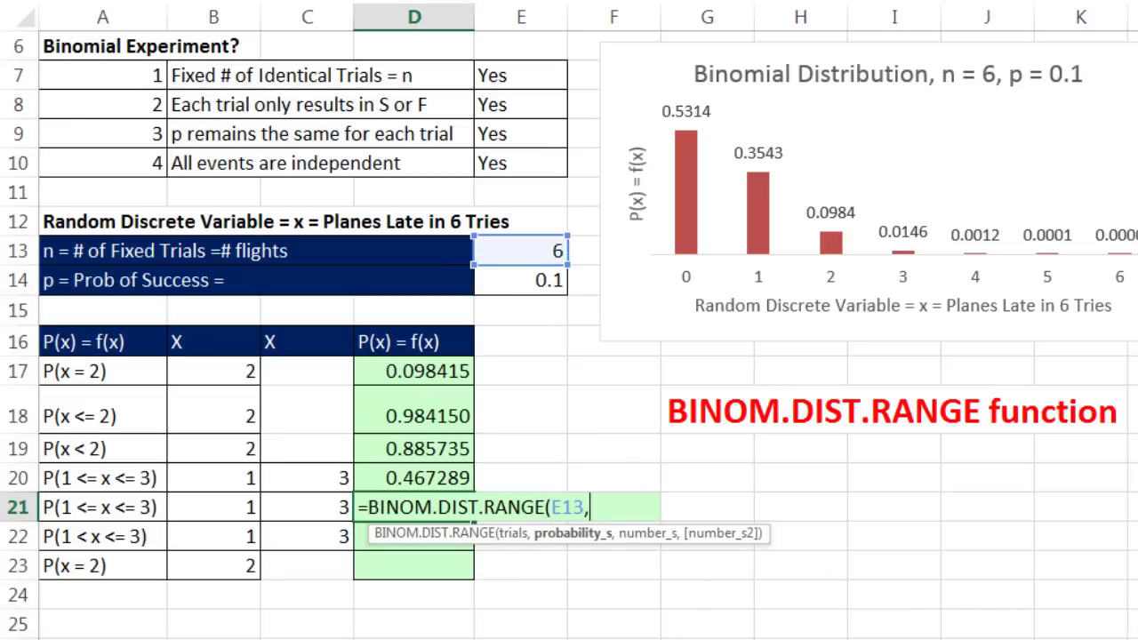
left_click(537, 283)
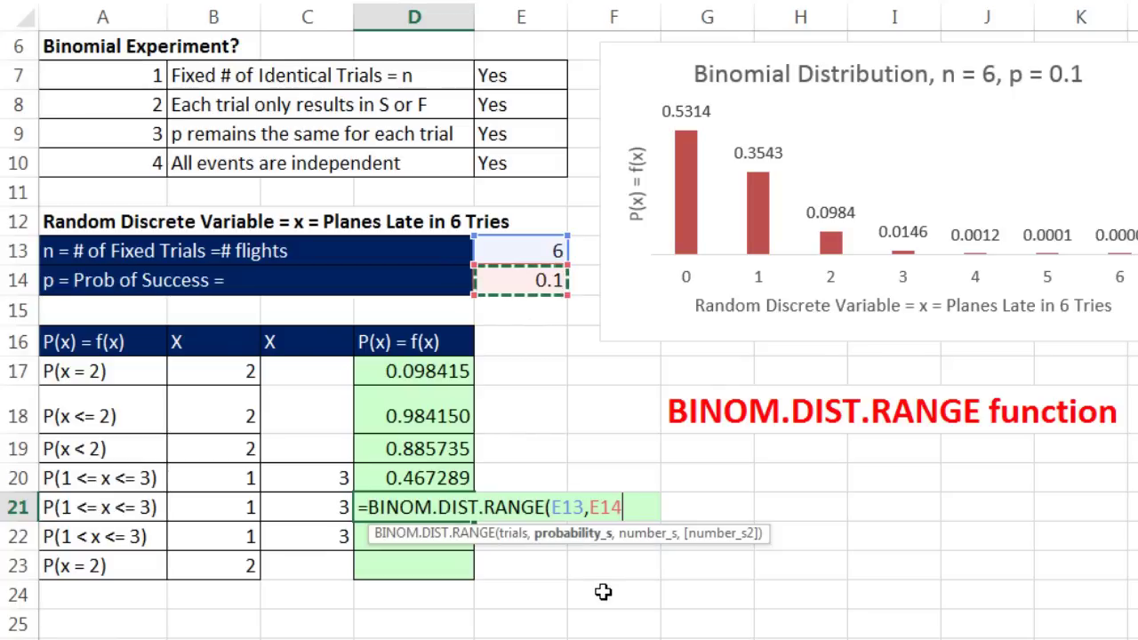
type(",")
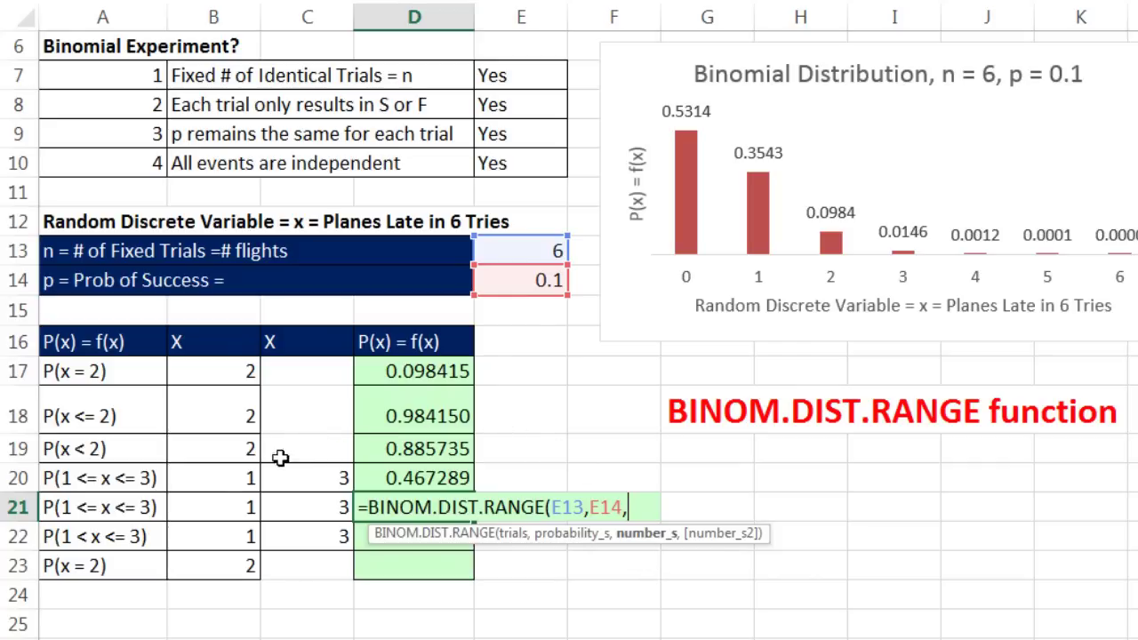
left_click(216, 505)
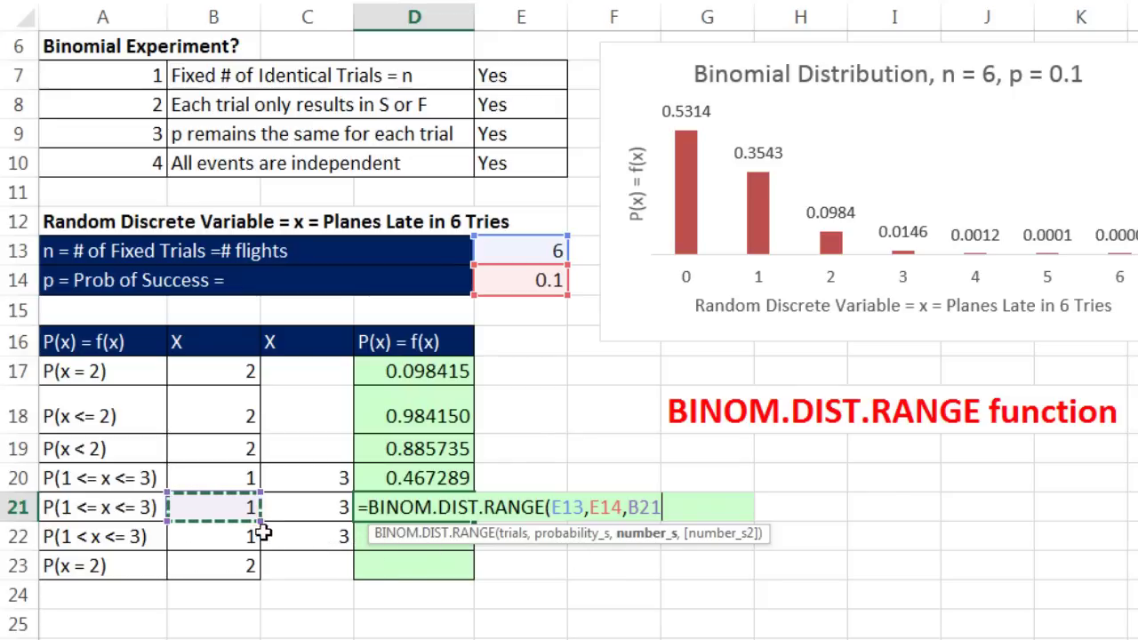
type(",")
left_click(316, 508)
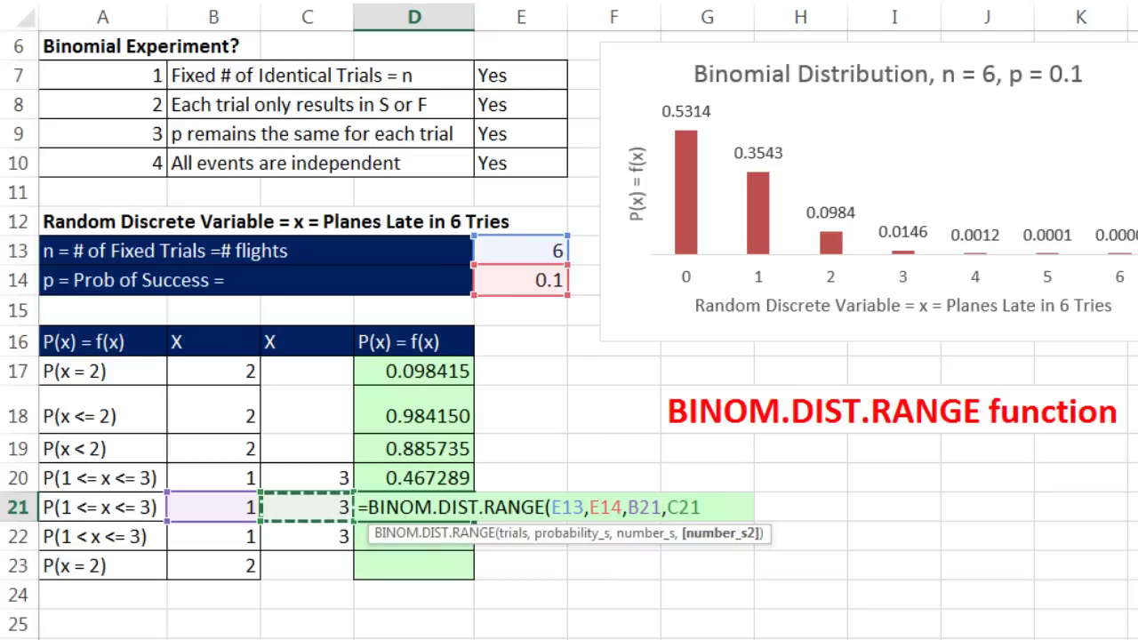
type(")")
key("ctrl+Return")
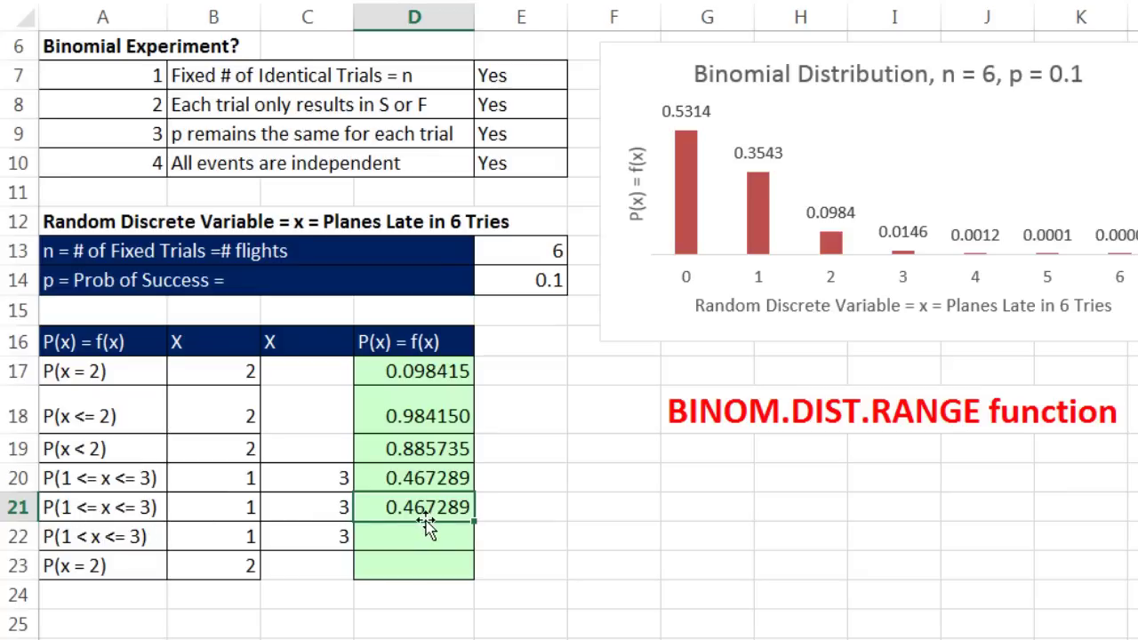
Step: Check the two-part BINOM.DIST formula in D20 against the BINOM.DIST.RANGE version without editing it
double_click(427, 476)
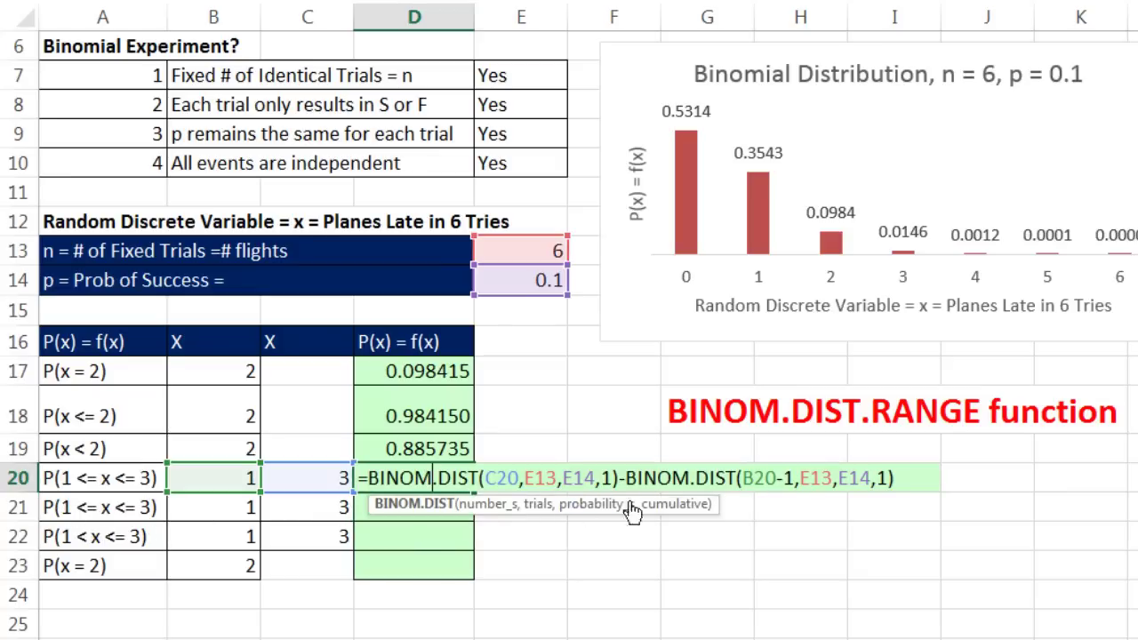
key("Escape")
left_click(414, 538)
Step: Calculate P(x = 2) in D23 with the formula =BINOM.DIST.RANGE(E13,E14,B23), omitting the optional second number
left_click(409, 562)
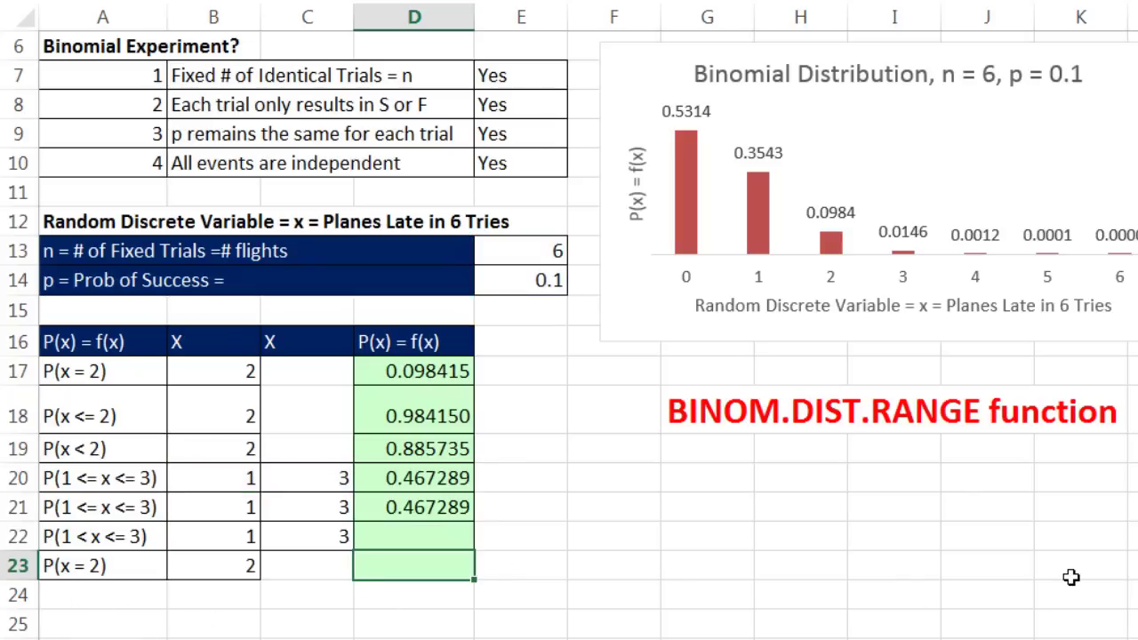
type("=bino")
key("Down")
key("Tab")
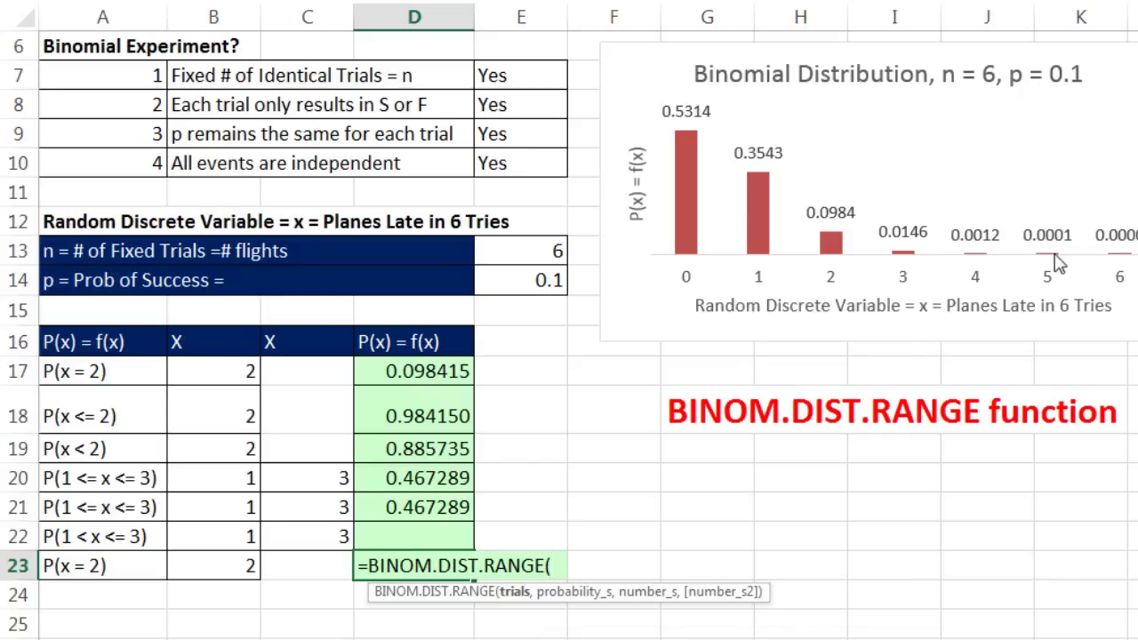
left_click(528, 256)
type(",")
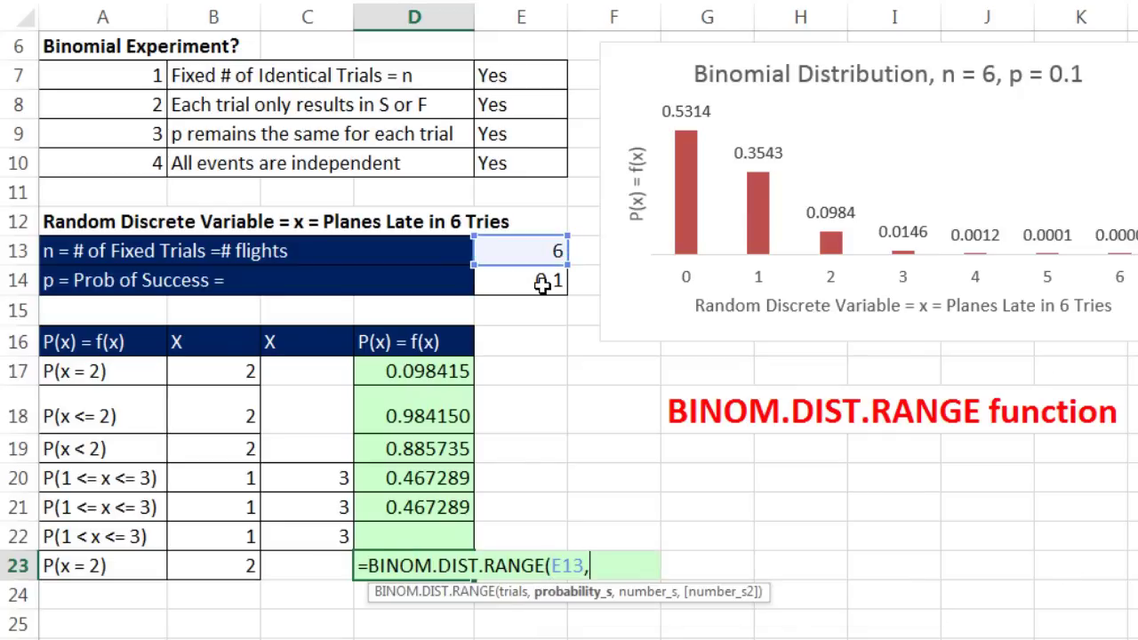
left_click(541, 281)
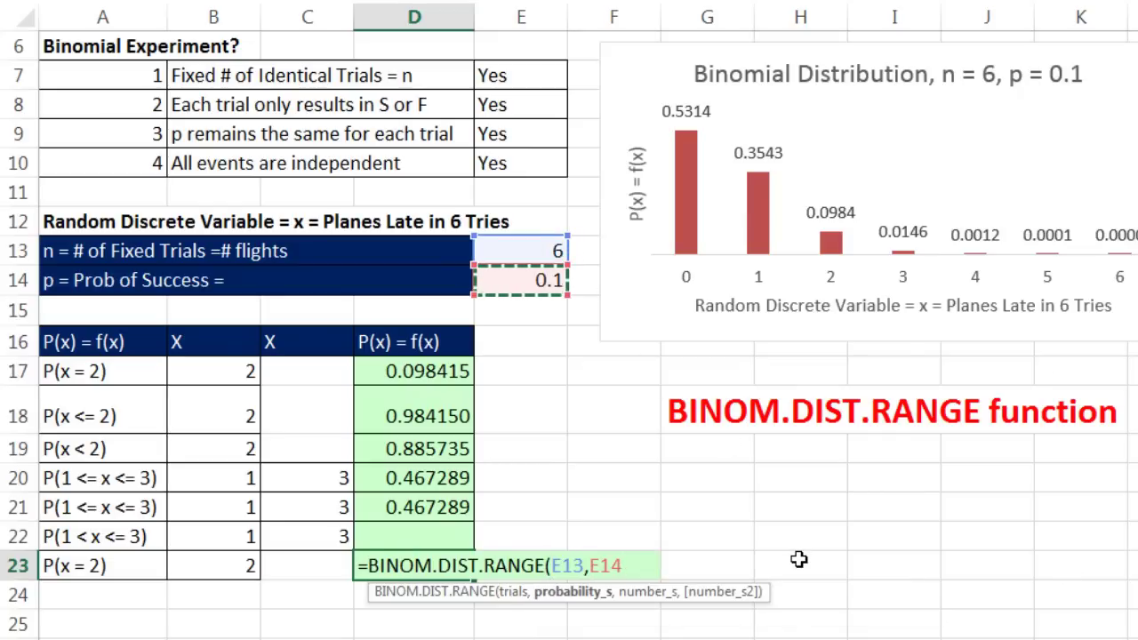
type(",")
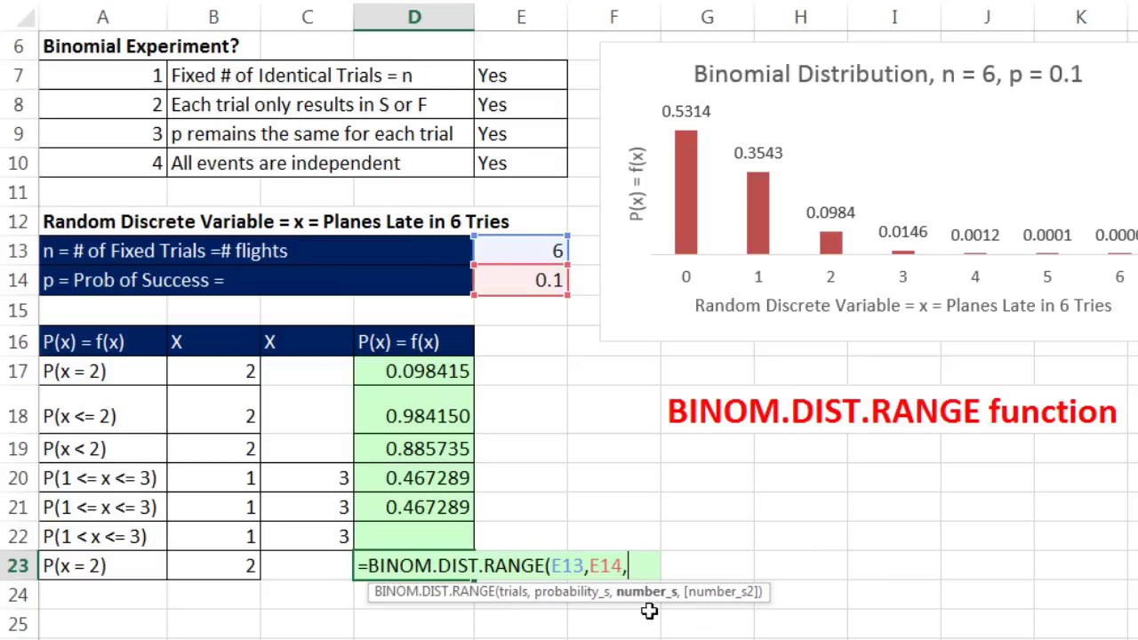
left_click(219, 566)
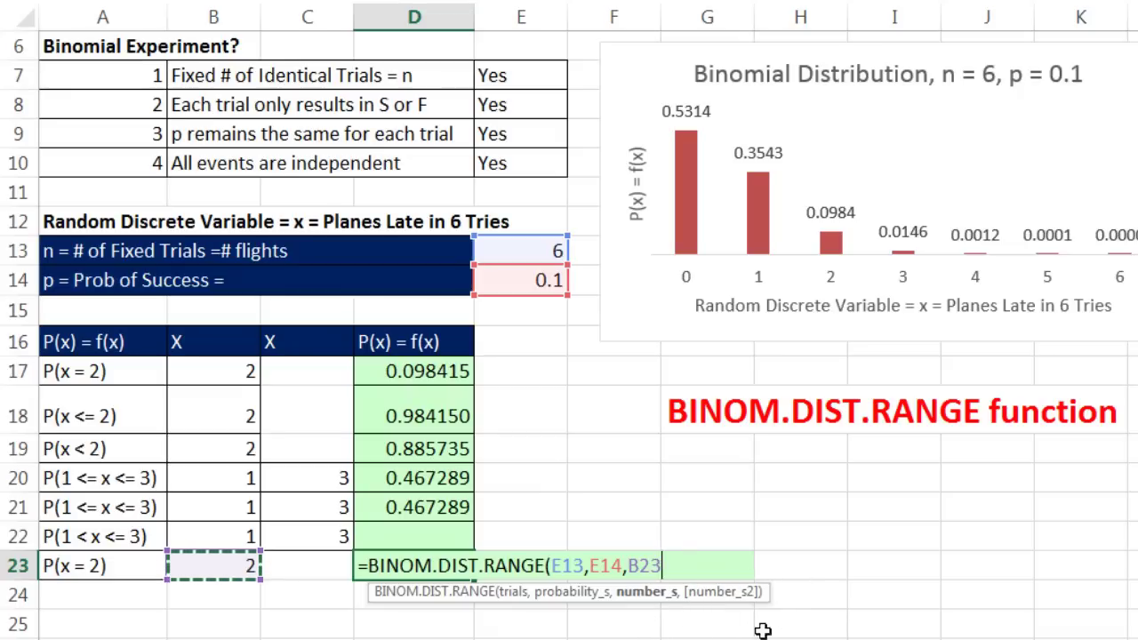
type(")")
key("ctrl+Return")
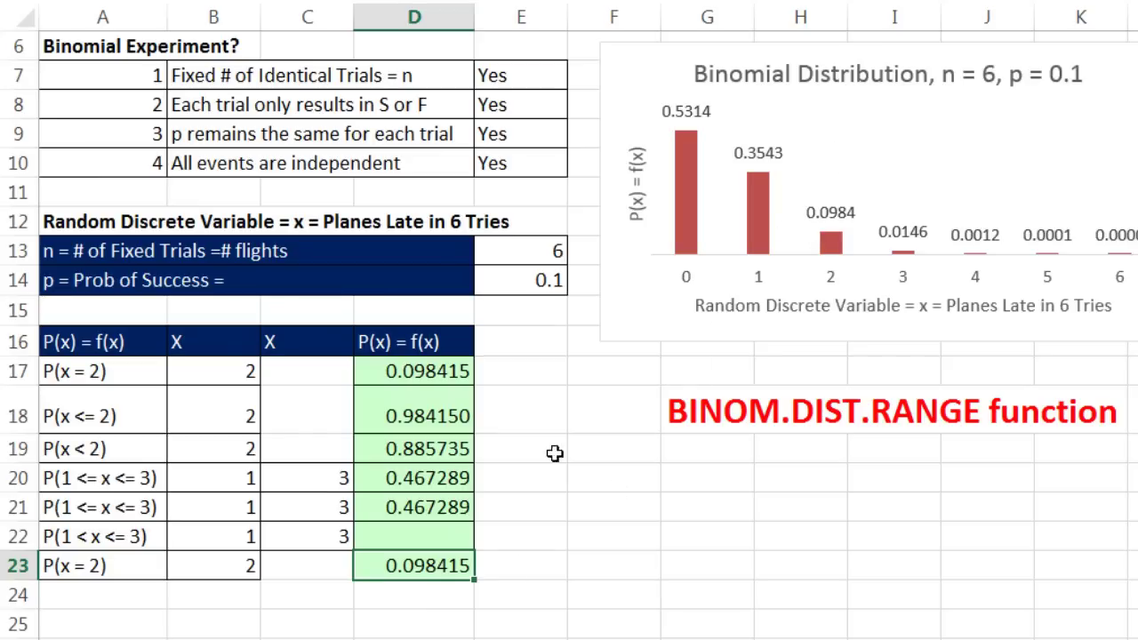
Step: Begin a BINOM.DIST.RANGE formula in D22 for P(1 < x <= 3), with E13 as trials and E14 as probability
left_click(436, 534)
type("=bin")
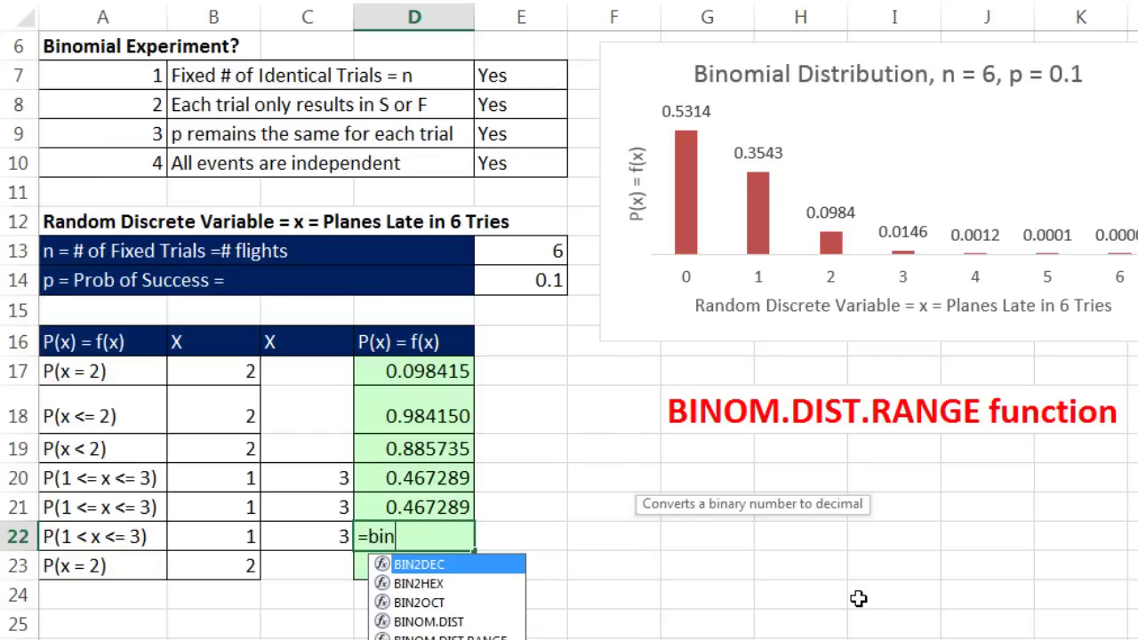
type("o")
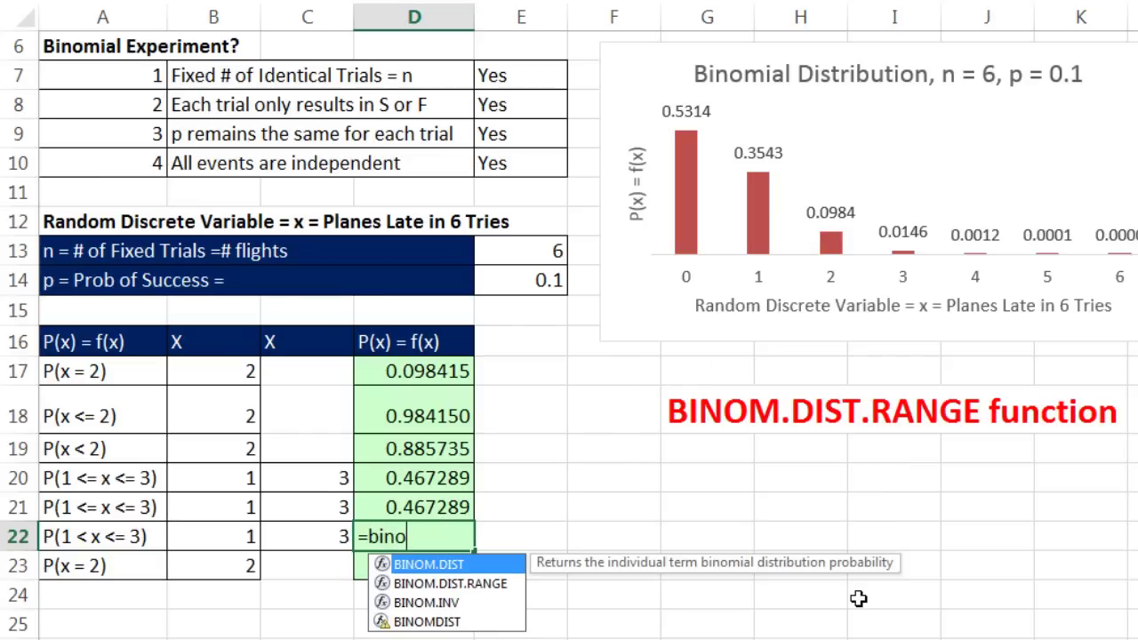
key("Tab")
key("BackSpace")
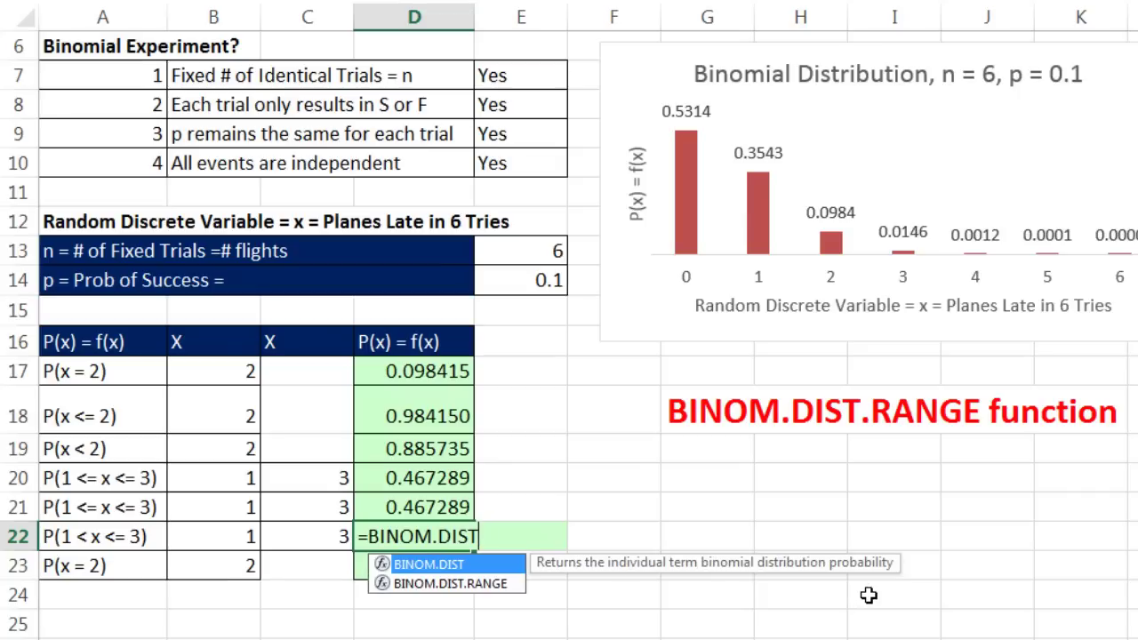
key("Down")
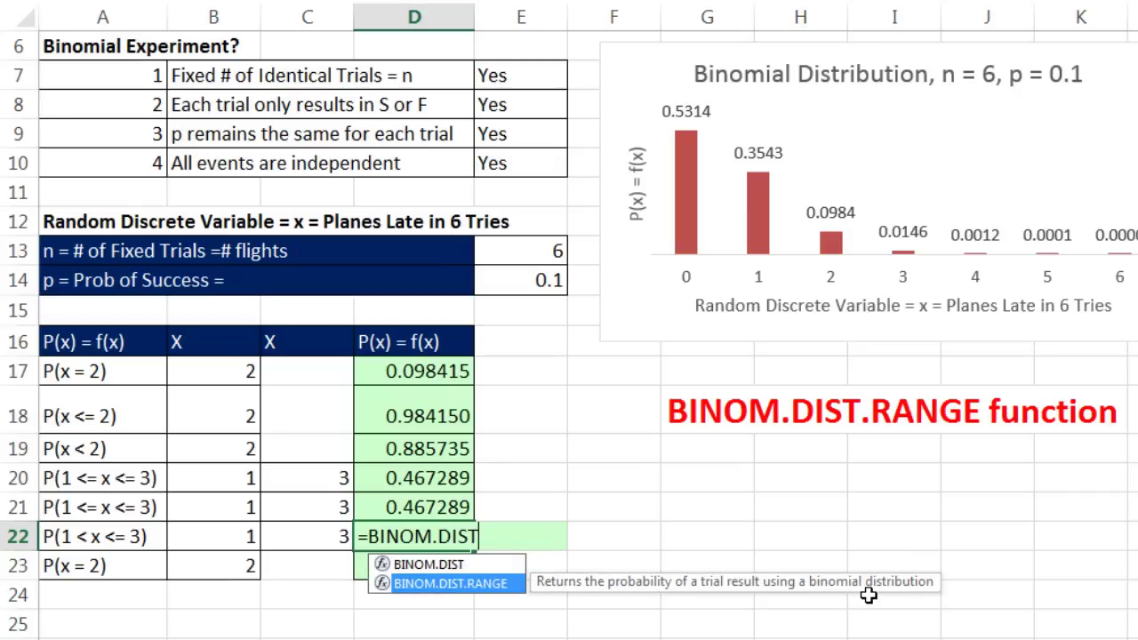
key("Tab")
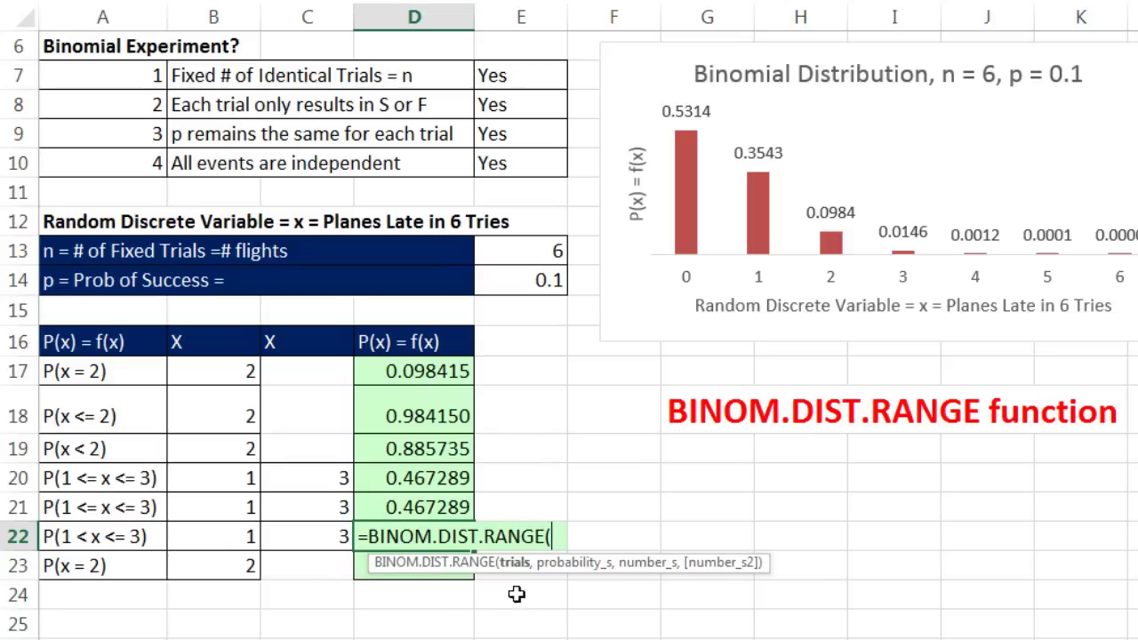
left_click(526, 254)
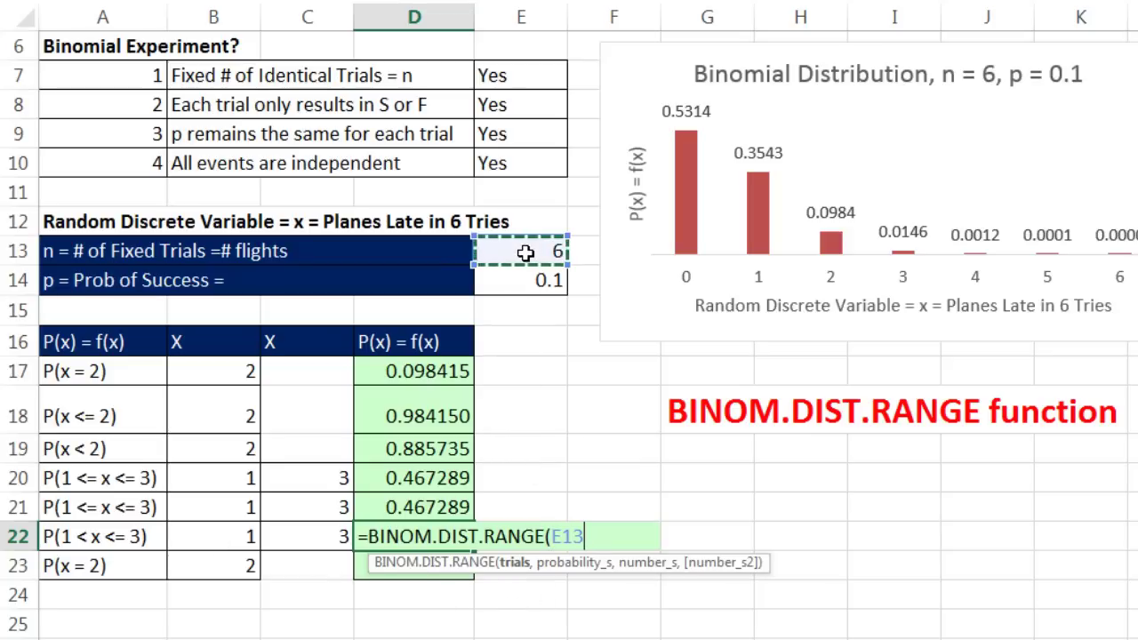
type(",")
left_click(532, 284)
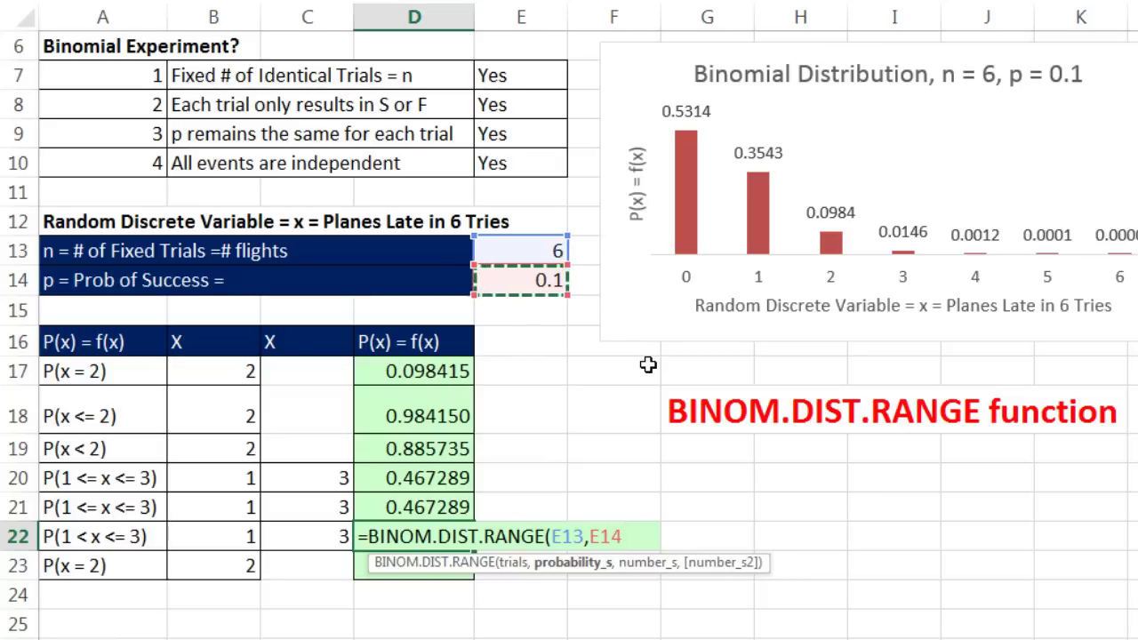
type(",")
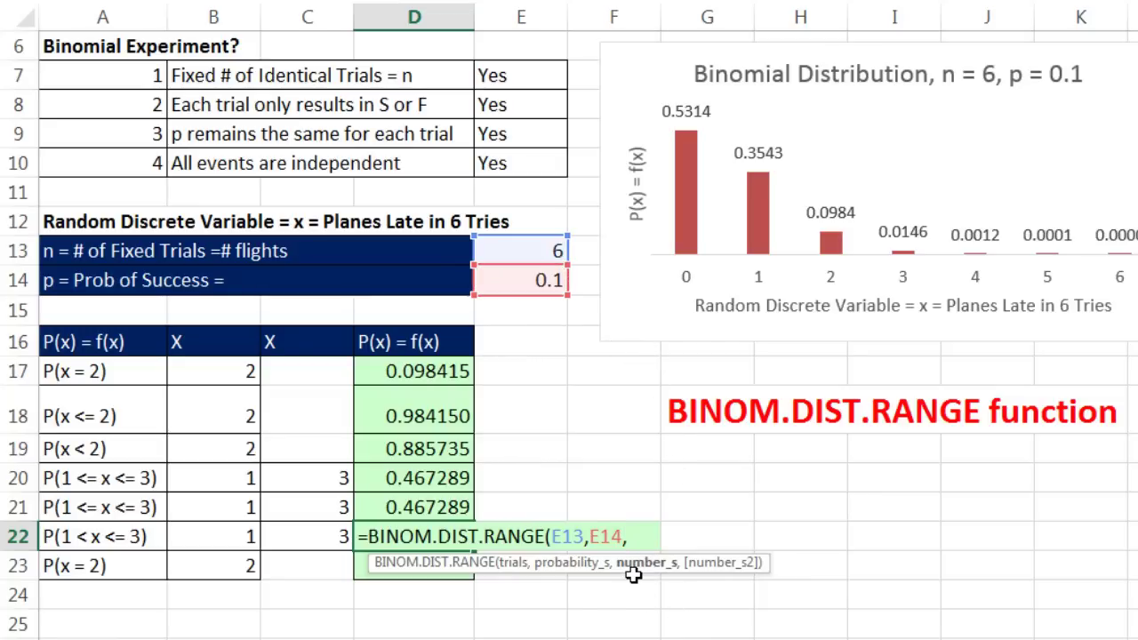
Step: Complete the D22 formula with B22+1 as number_s and C22 as number_s2, and enter it in the cell
left_click(240, 536)
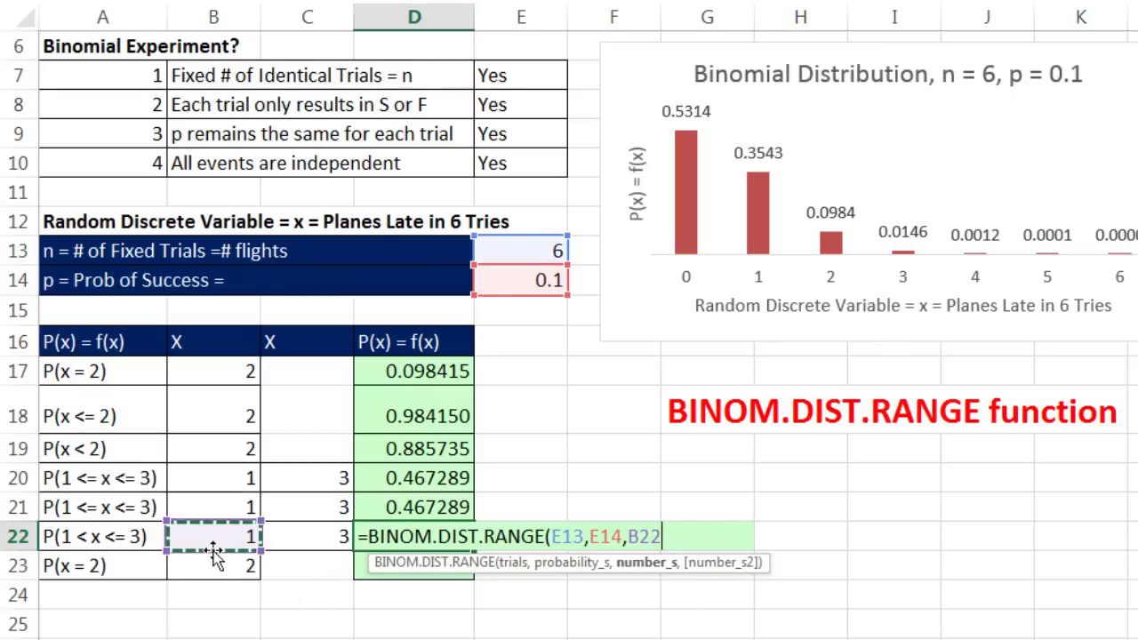
type("+1")
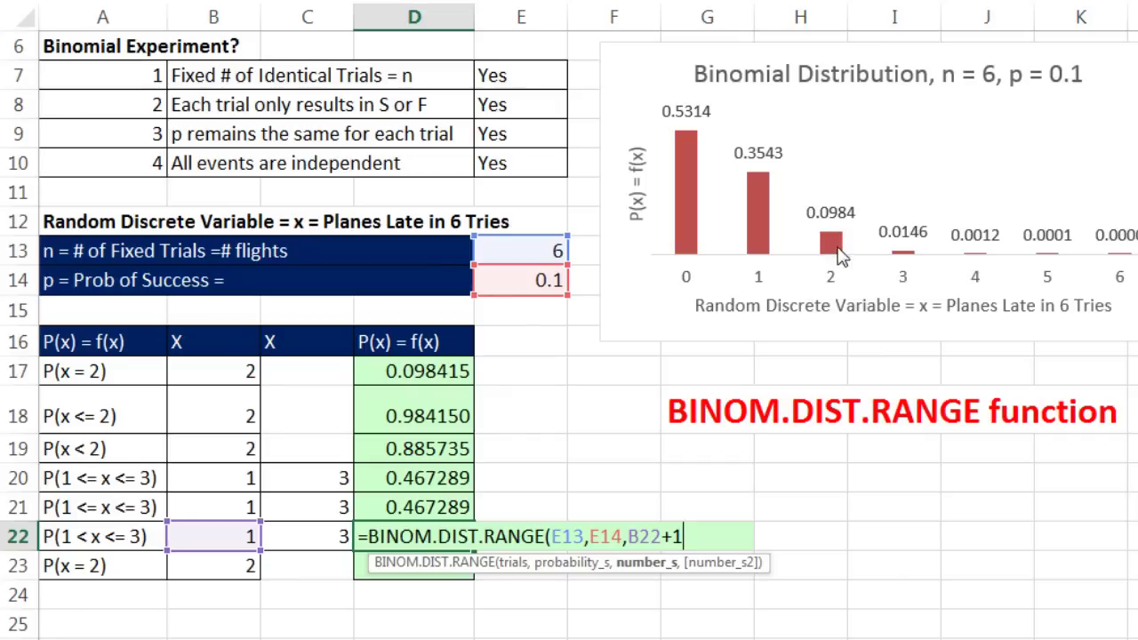
left_click(628, 570)
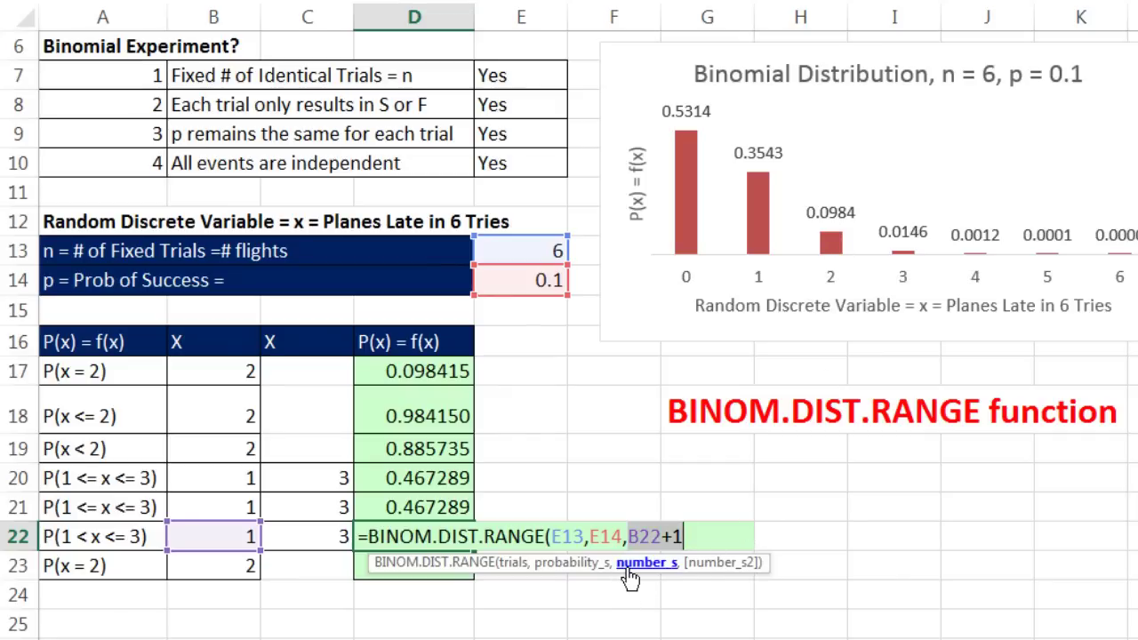
left_click(706, 537)
type(",")
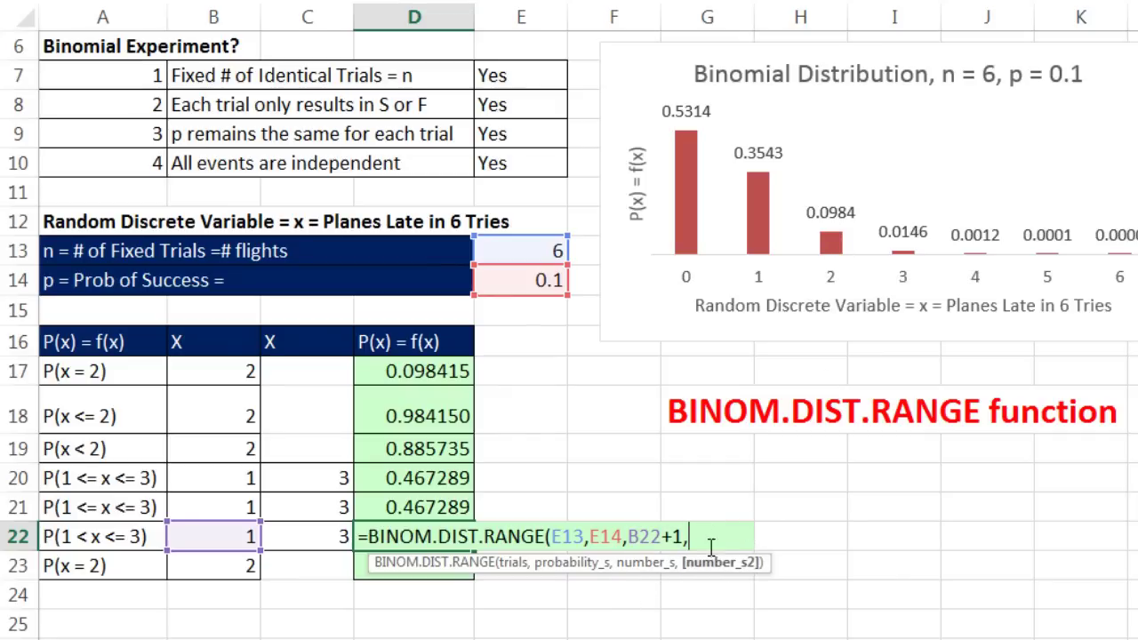
left_click(303, 532)
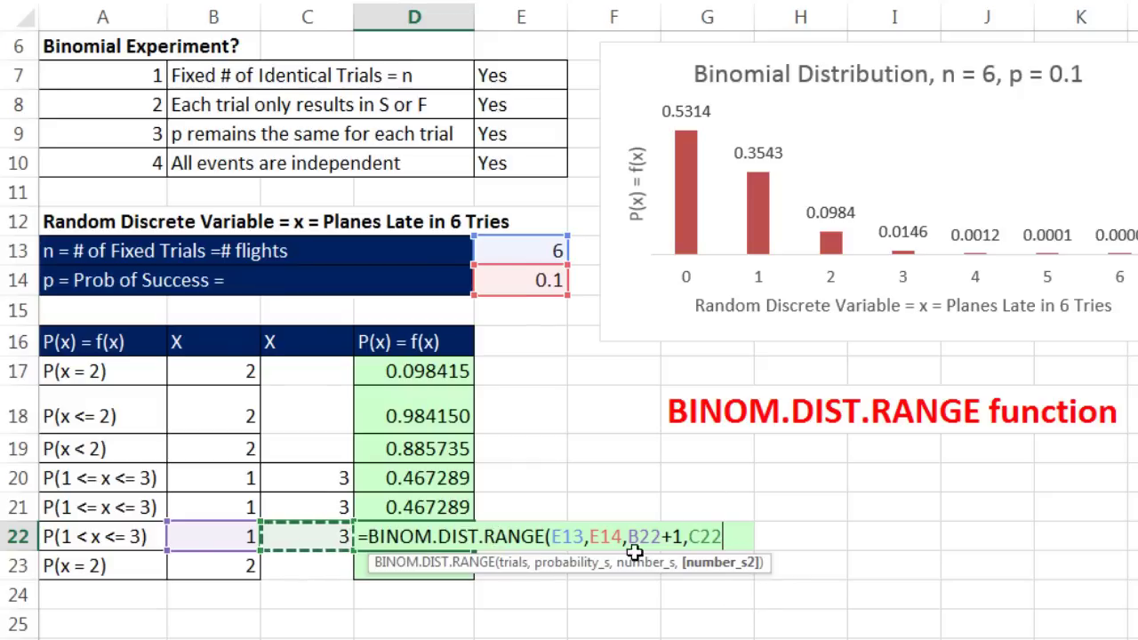
type(")")
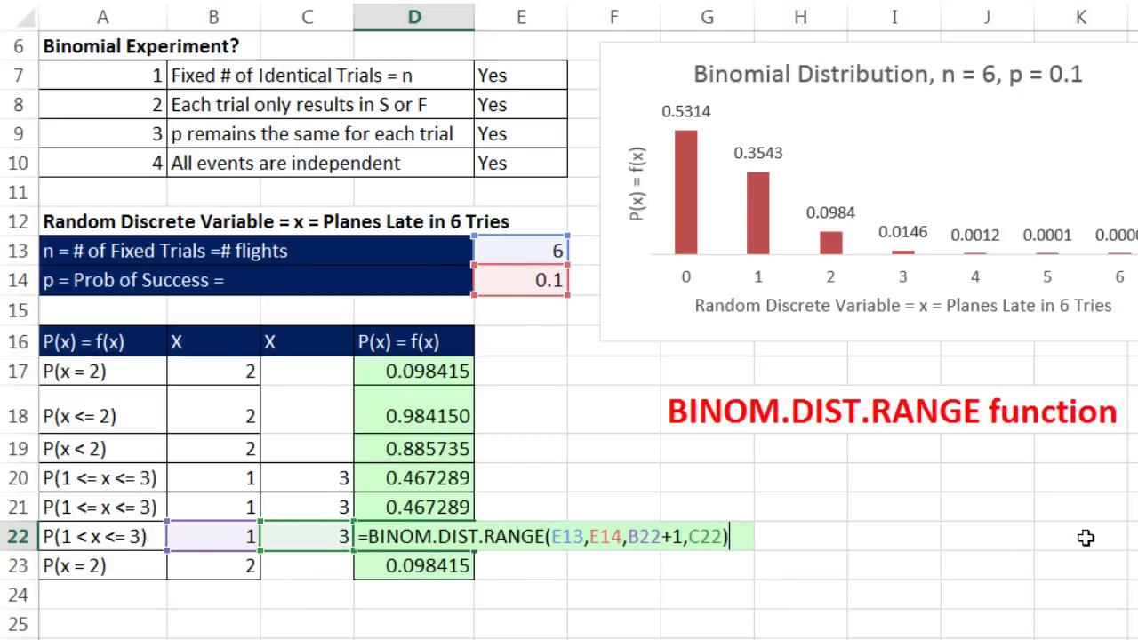
key("ctrl+Return")
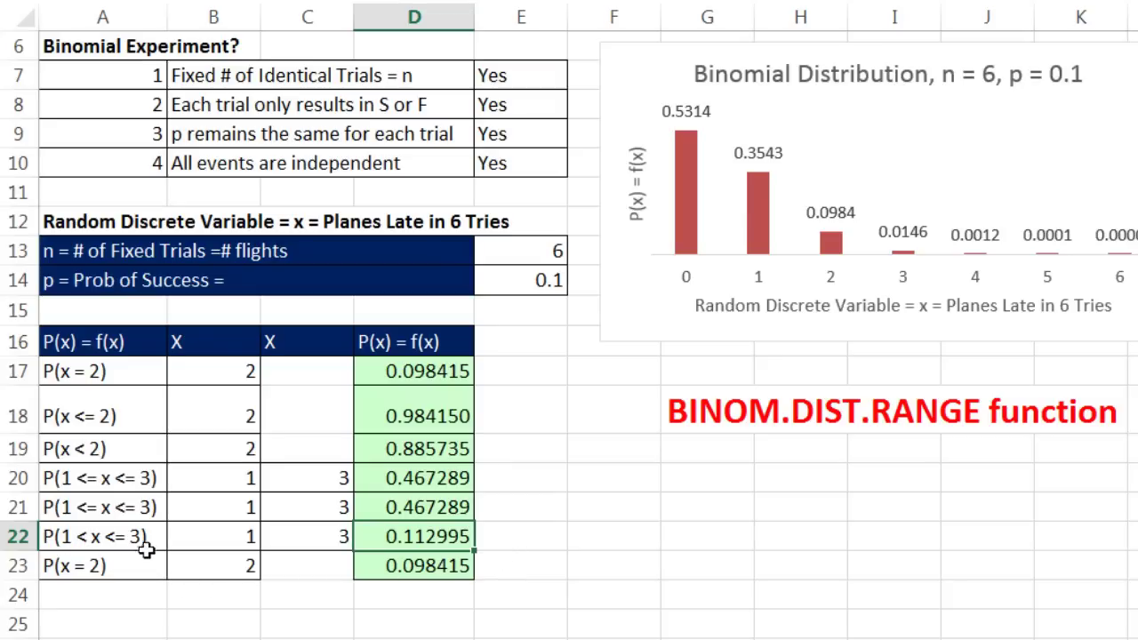
Step: Open the P(1 <= x <= 3) formula in D21 for inspection
double_click(432, 507)
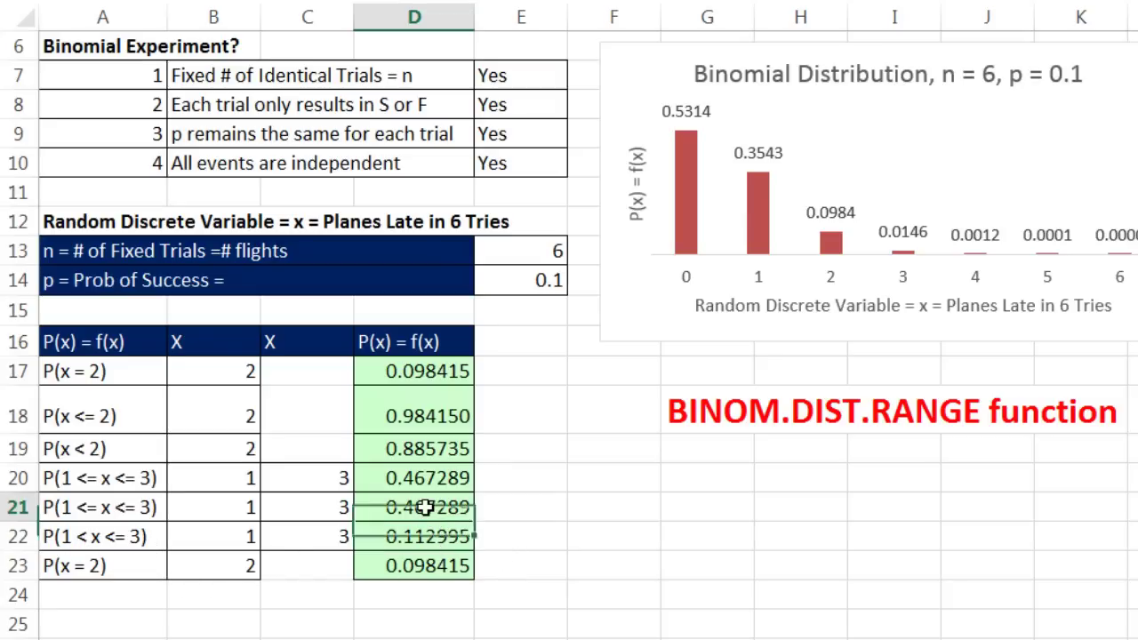